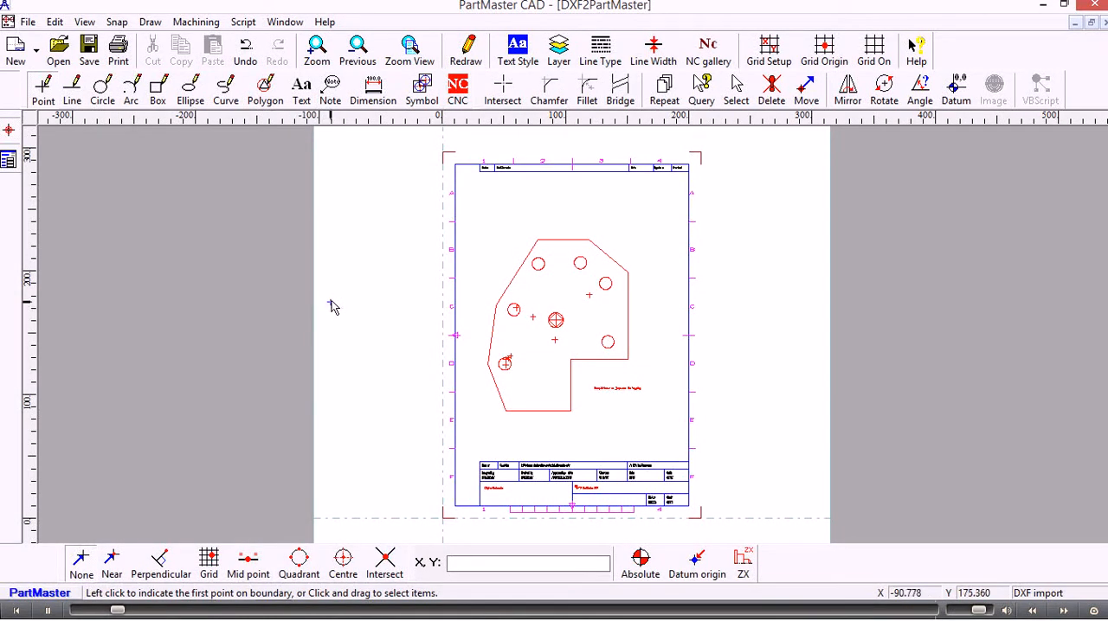
- Delete the duplicate lines, arcs and circles from the imported DXF drawing
{"action": "scroll", "coordinate": [343, 290], "scroll_direction": "up", "scroll_amount": 2}
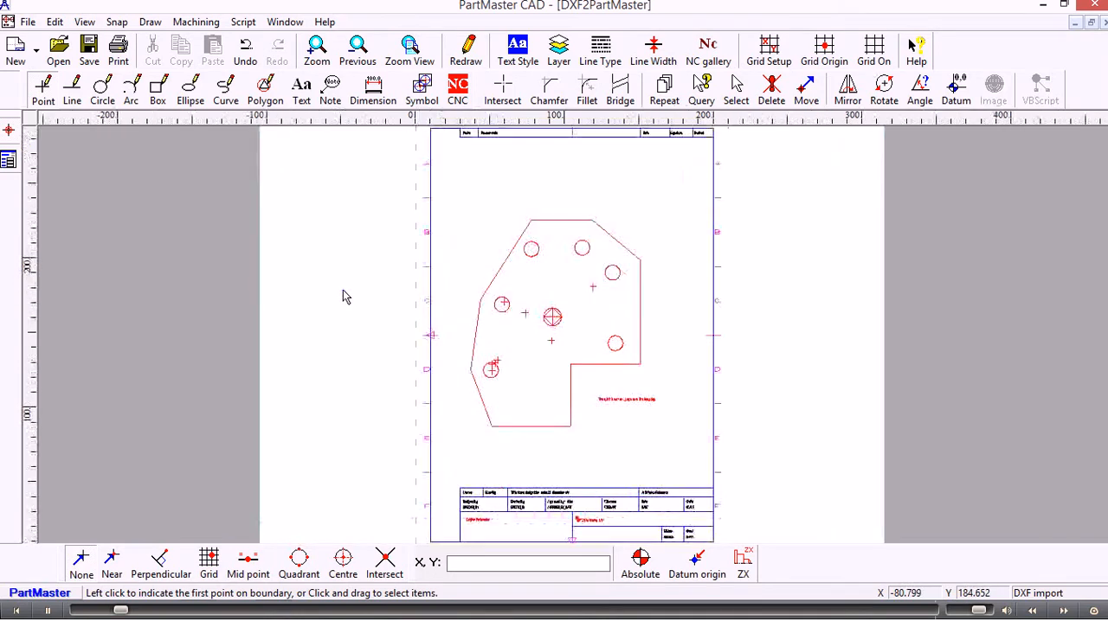
{"action": "scroll", "coordinate": [342, 296], "scroll_direction": "up", "scroll_amount": 1}
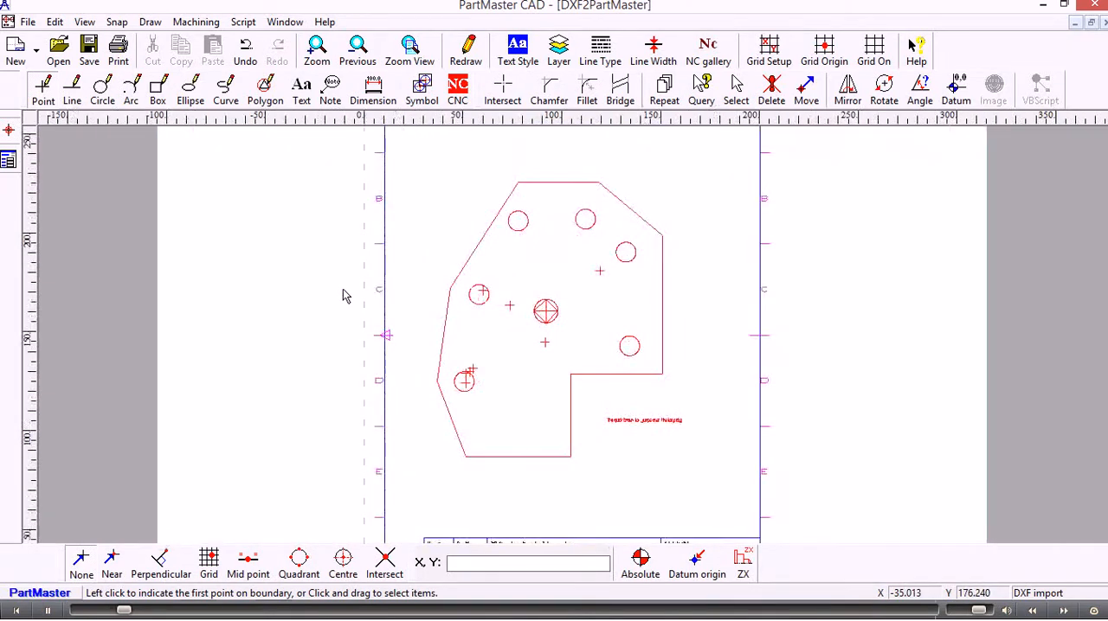
{"action": "scroll", "coordinate": [311, 297], "scroll_direction": "up", "scroll_amount": 1}
{"action": "scroll", "coordinate": [280, 297], "scroll_direction": "up", "scroll_amount": 1}
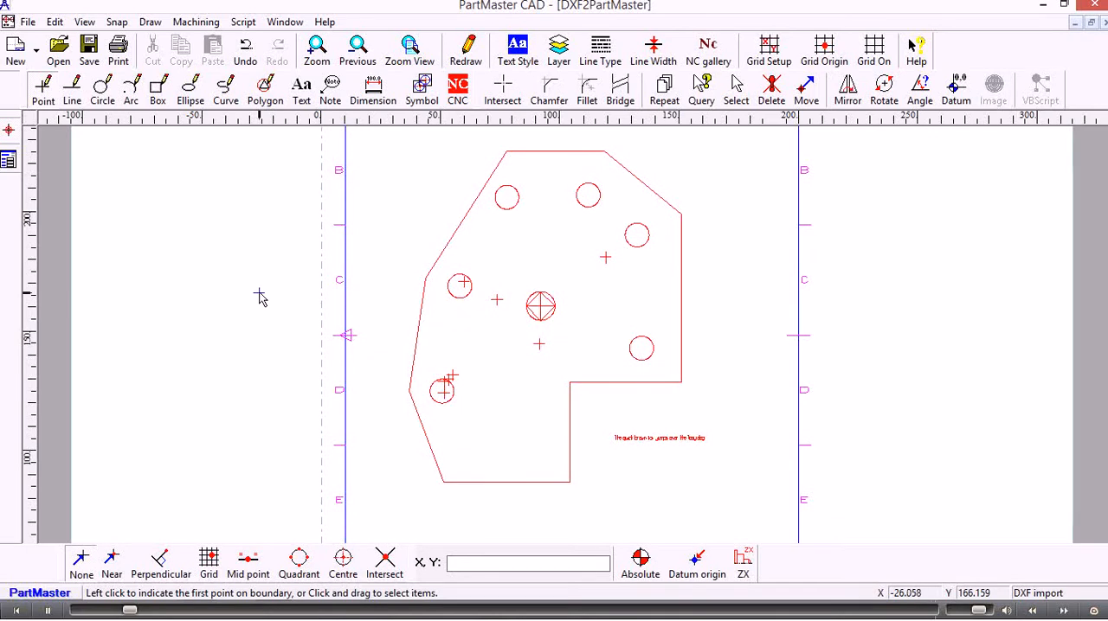
{"action": "middle_click_drag", "start_coordinate": [259, 293], "coordinate": [258, 311]}
{"action": "scroll", "coordinate": [259, 321], "scroll_direction": "up", "scroll_amount": 1}
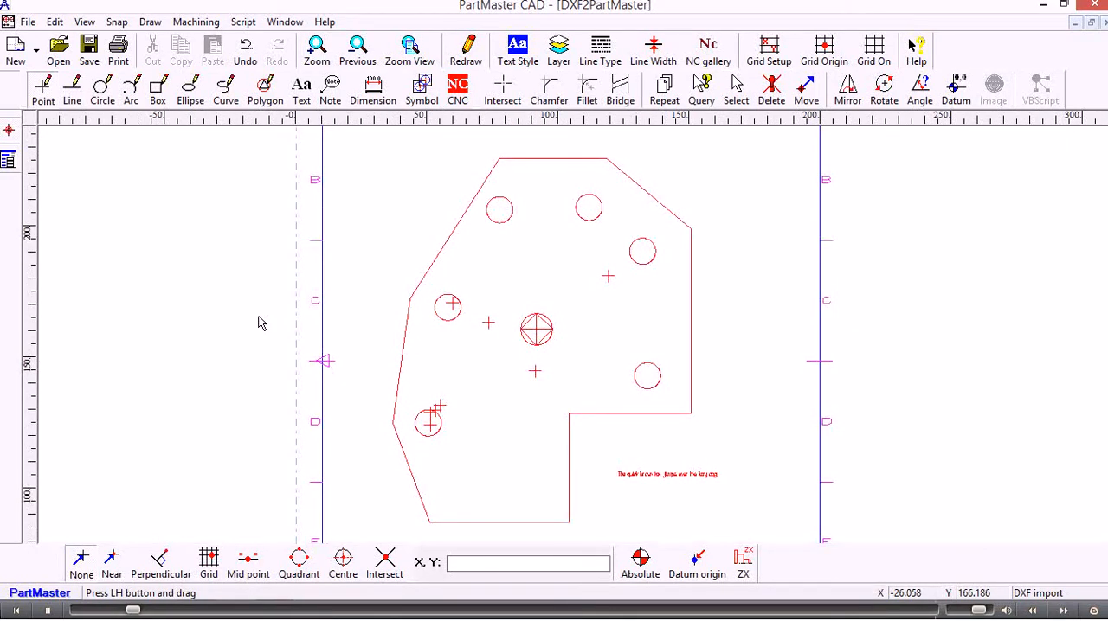
{"action": "scroll", "coordinate": [259, 323], "scroll_direction": "down", "scroll_amount": 1}
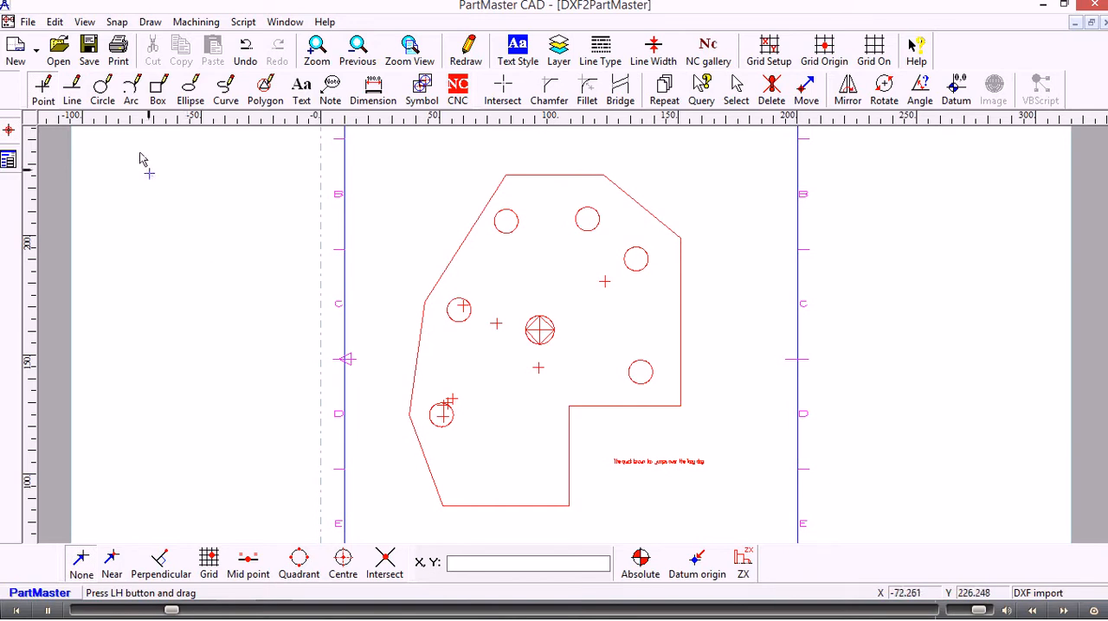
{"action": "left_click", "coordinate": [55, 22]}
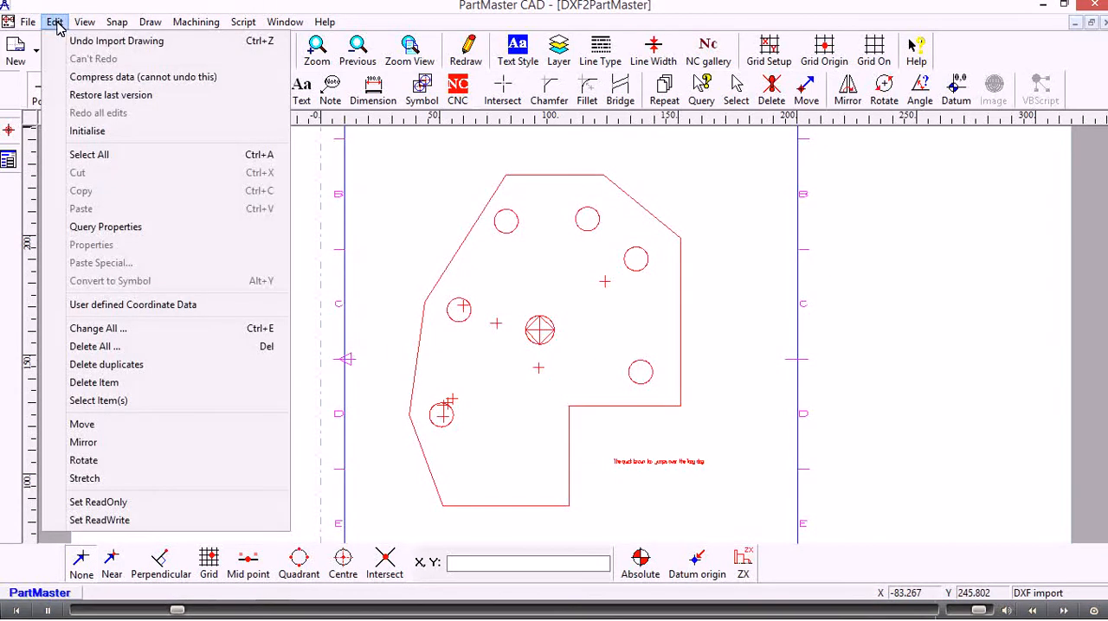
{"action": "left_click", "coordinate": [125, 368]}
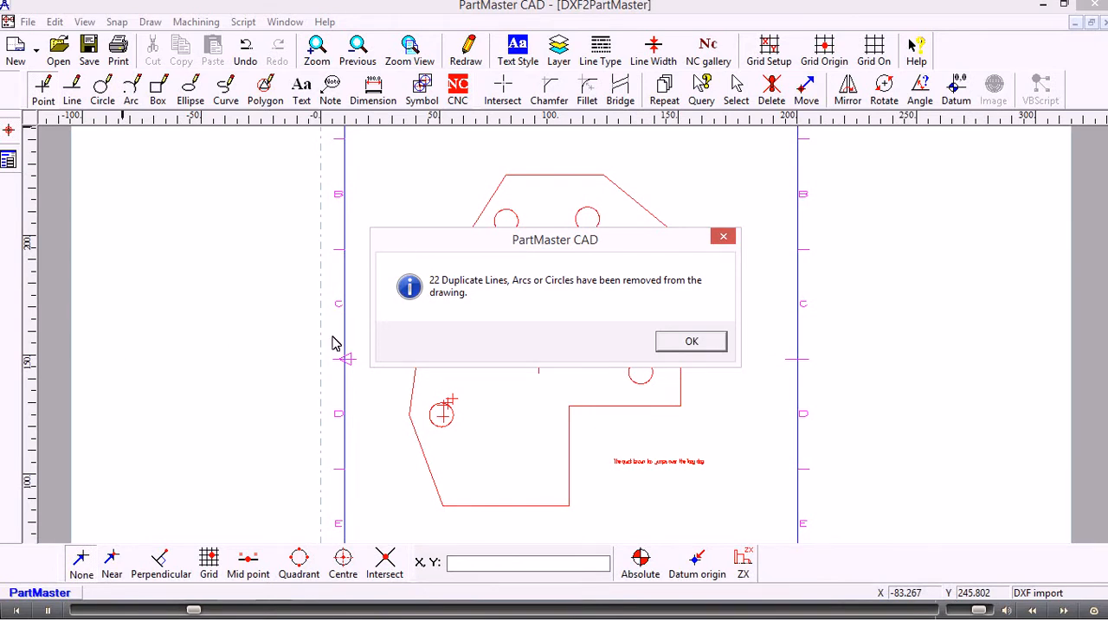
{"action": "left_click", "coordinate": [694, 343]}
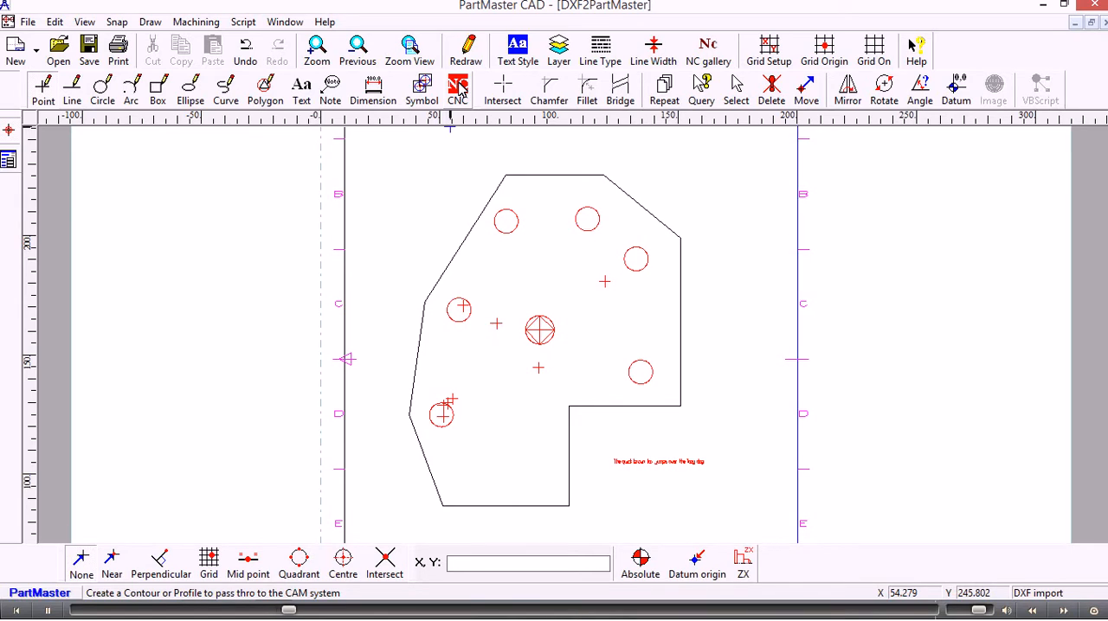
- Place the NC datum at the centre of the circle in the middle of the part
{"action": "left_click", "coordinate": [459, 89]}
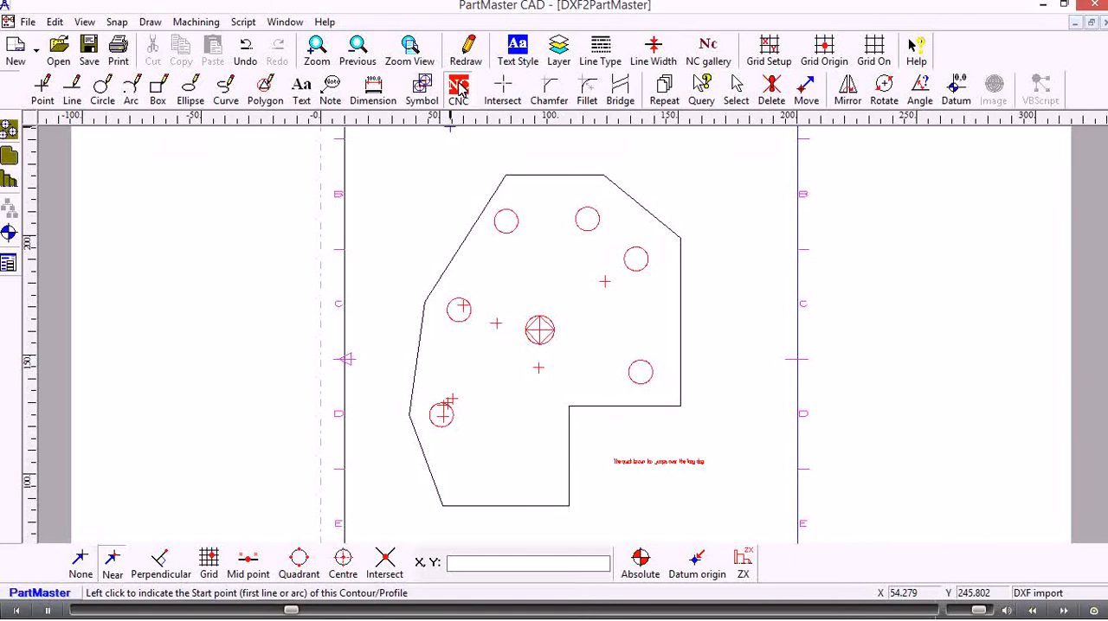
{"action": "left_click", "coordinate": [10, 234]}
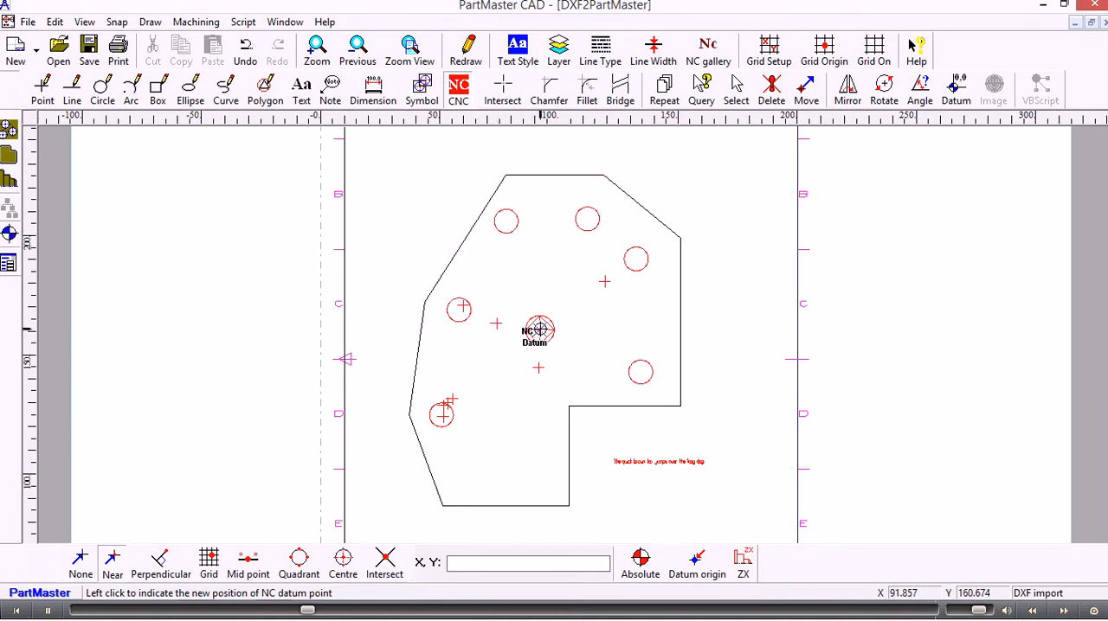
{"action": "left_click", "coordinate": [538, 329]}
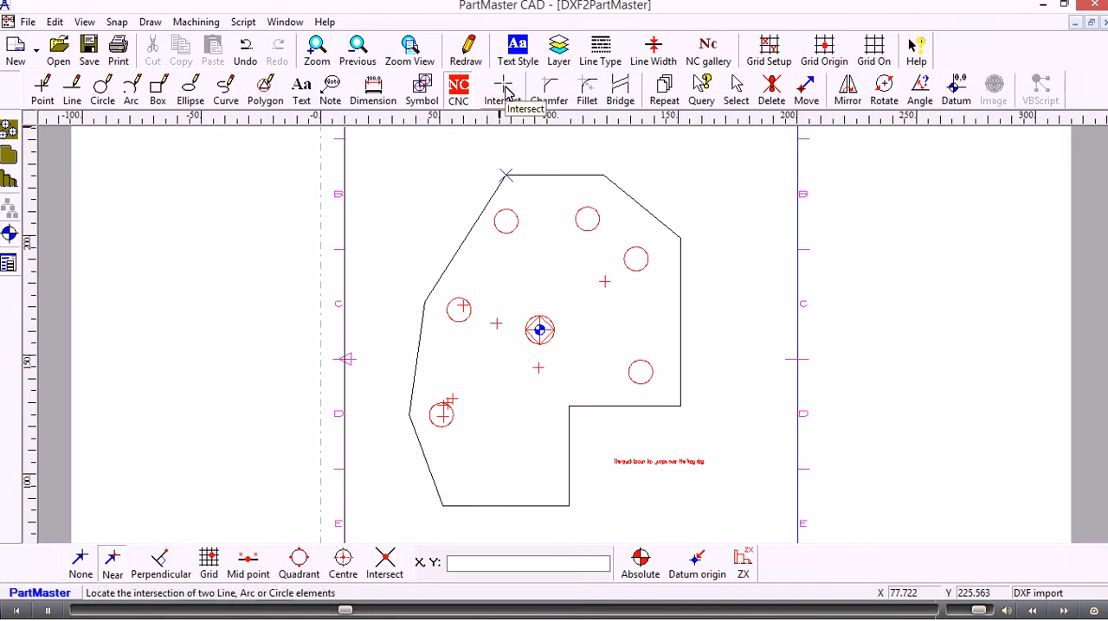
- With automatic one-hit intersection off, create an intersection point between the part's bottom edge and its outermost right vertical edge
{"action": "left_click", "coordinate": [505, 90]}
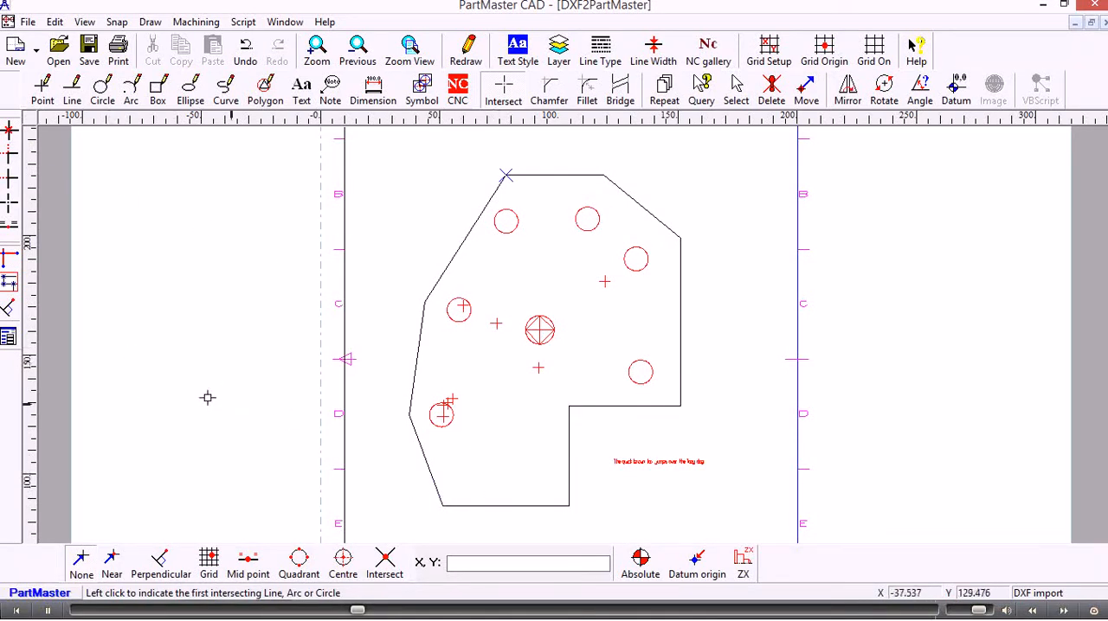
{"action": "left_click", "coordinate": [9, 258]}
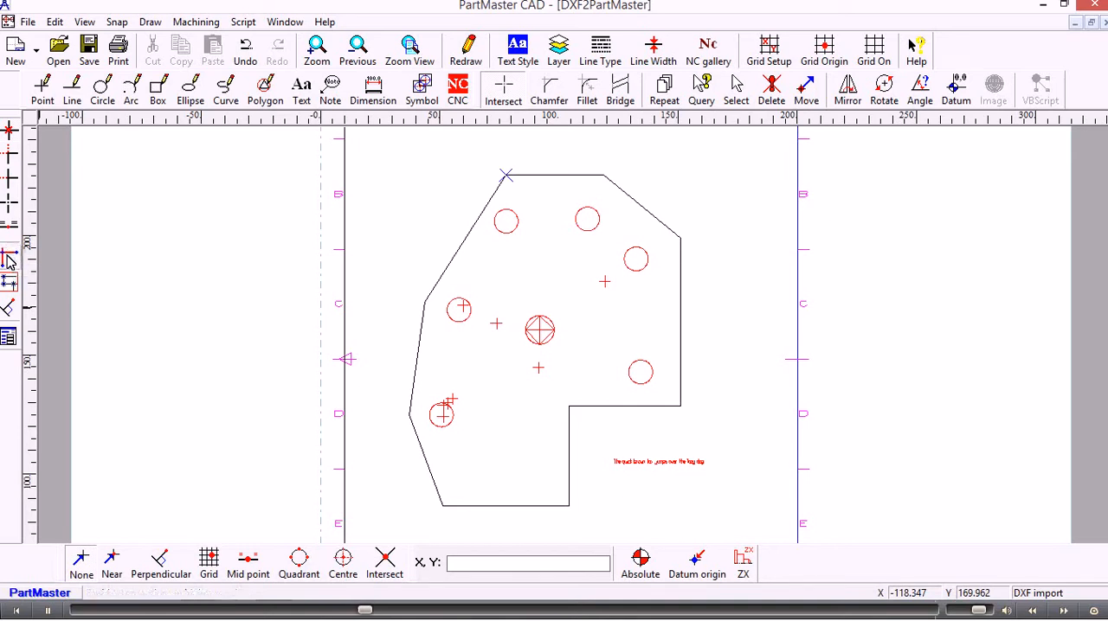
{"action": "left_click", "coordinate": [526, 506]}
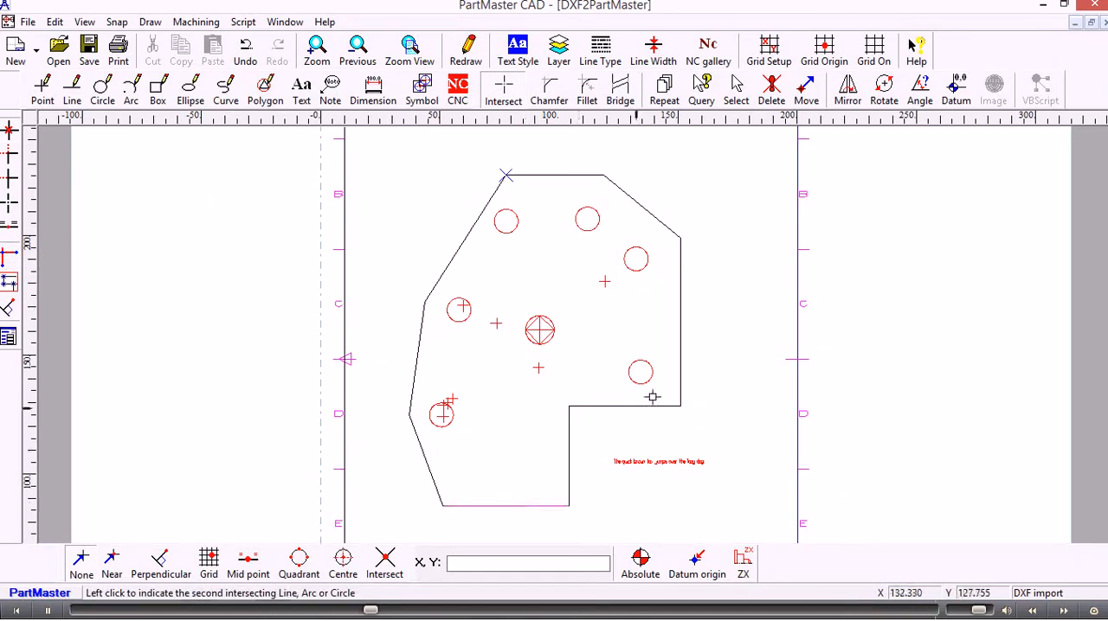
{"action": "left_click", "coordinate": [680, 383]}
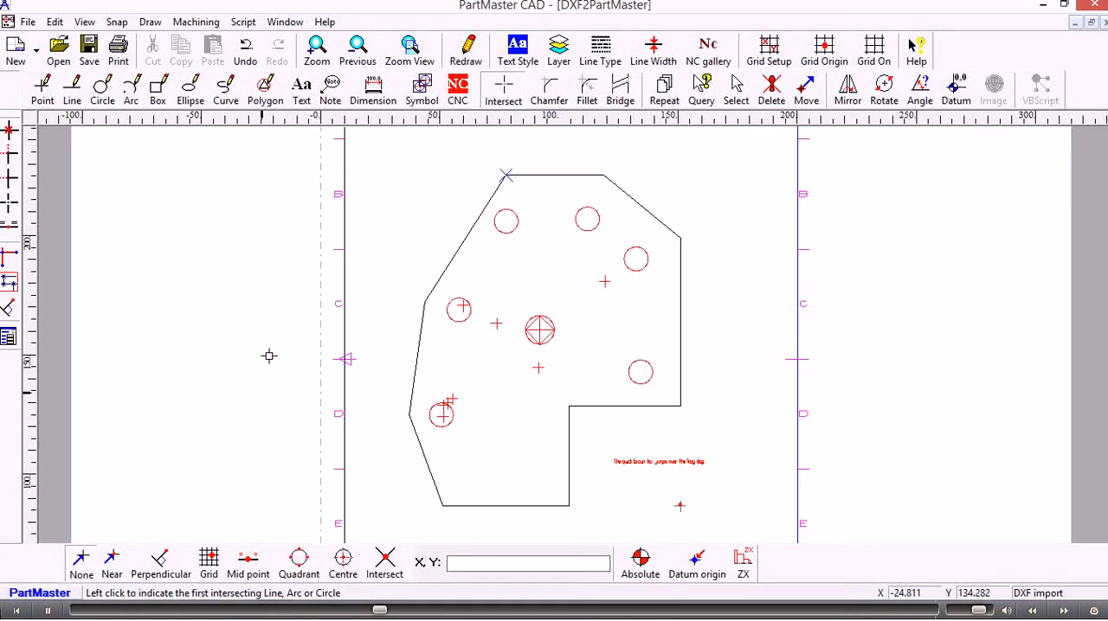
- Move the NC datum to the new intersection point beyond the part's lower-right notch
{"action": "left_click", "coordinate": [461, 92]}
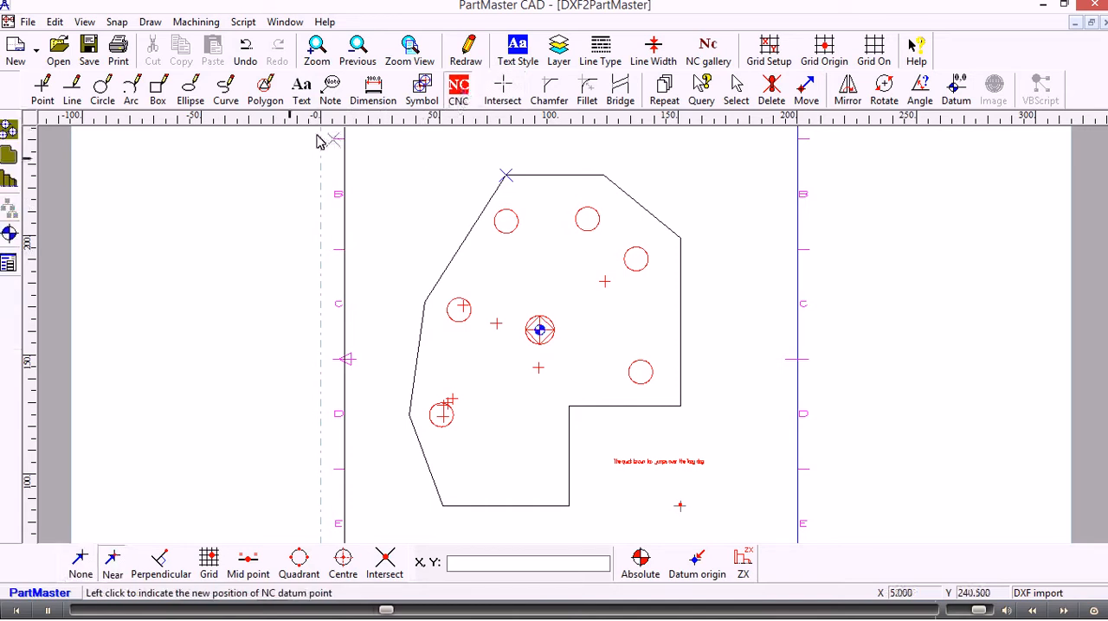
{"action": "left_click", "coordinate": [11, 232]}
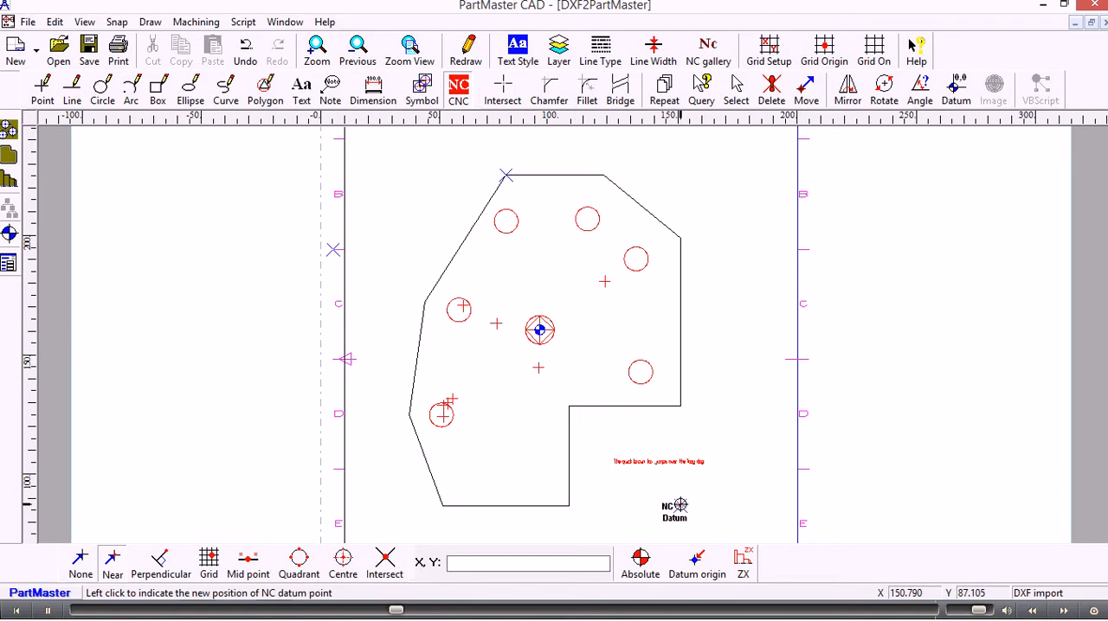
{"action": "left_click", "coordinate": [680, 505]}
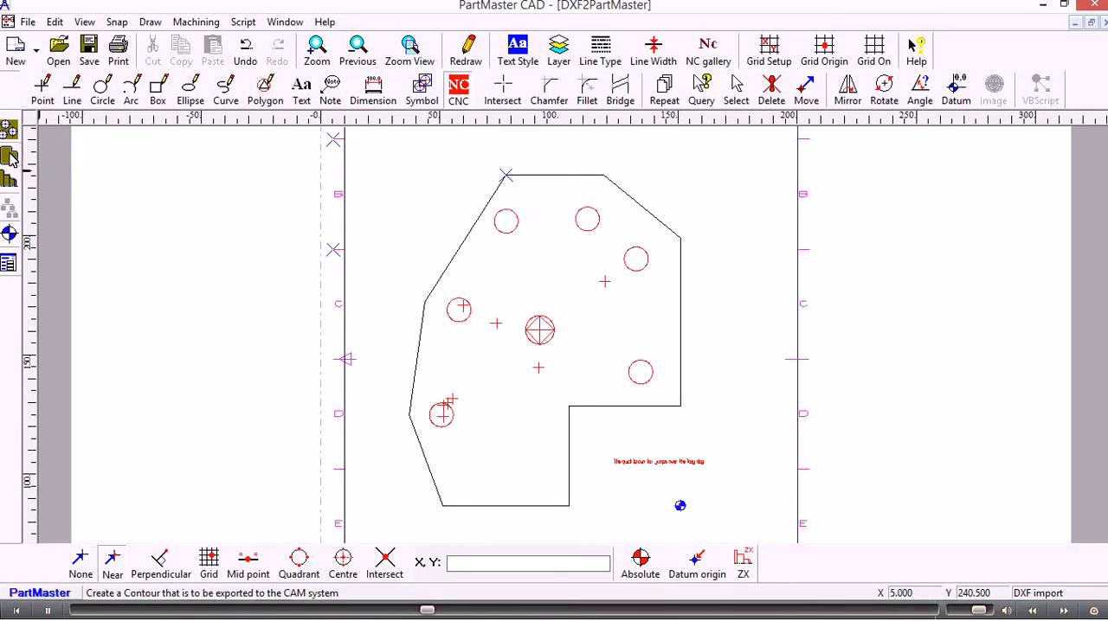
- Create a closed NC contour from the part outline, starting on the bottom edge, with line thickness 1 mm and depth 15 mm
{"action": "left_click", "coordinate": [10, 156]}
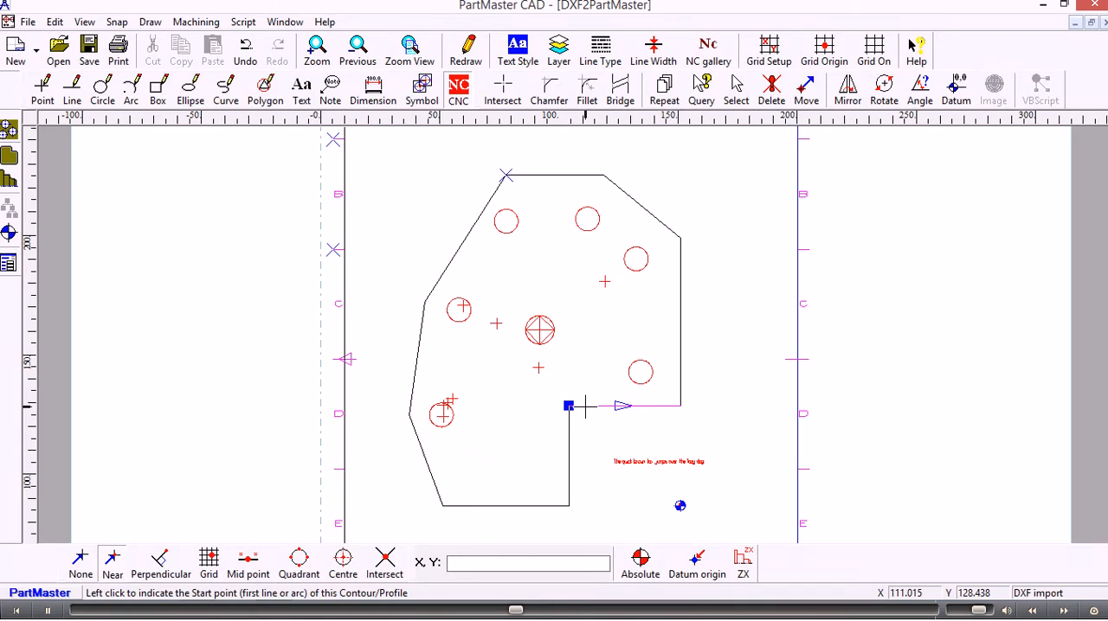
{"action": "left_click", "coordinate": [541, 505]}
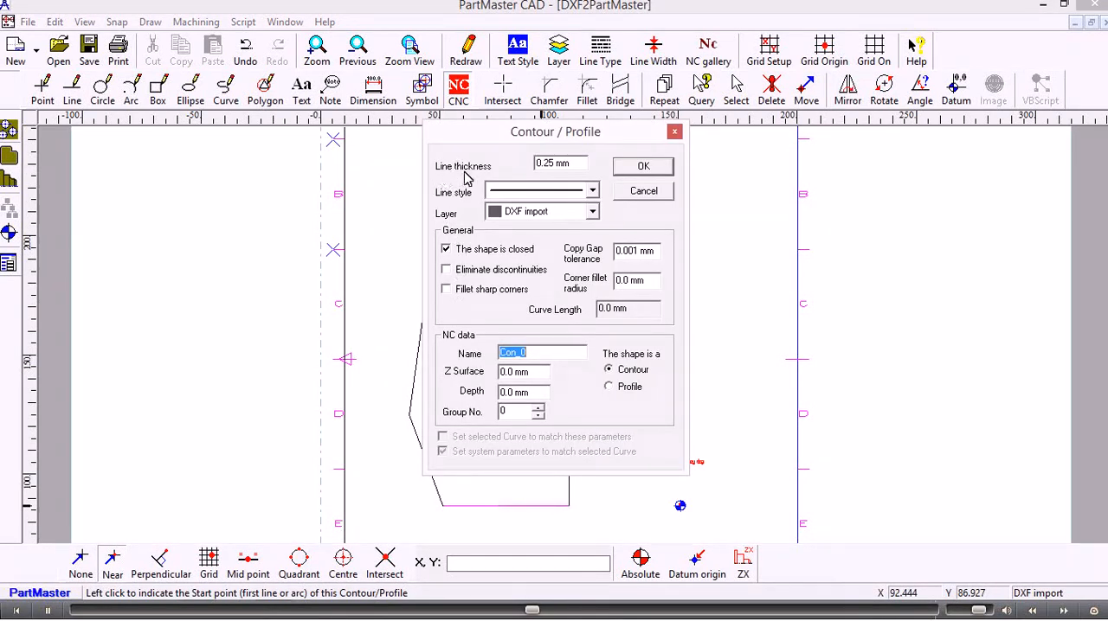
{"action": "left_click_drag", "start_coordinate": [575, 164], "coordinate": [512, 163]}
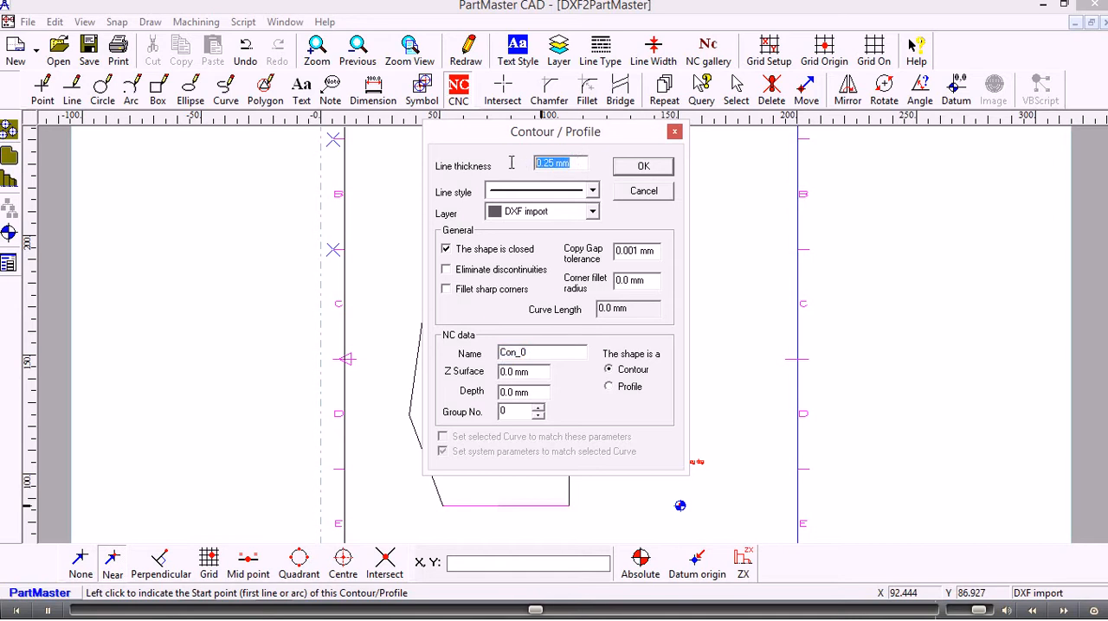
{"action": "type", "text": "1"}
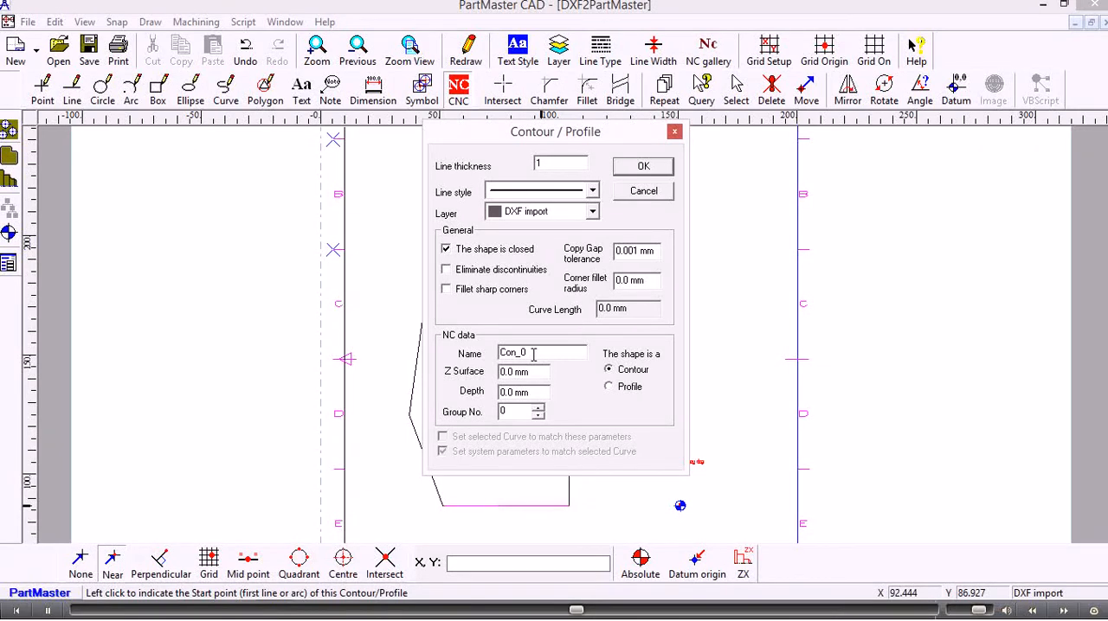
{"action": "double_click", "coordinate": [531, 354]}
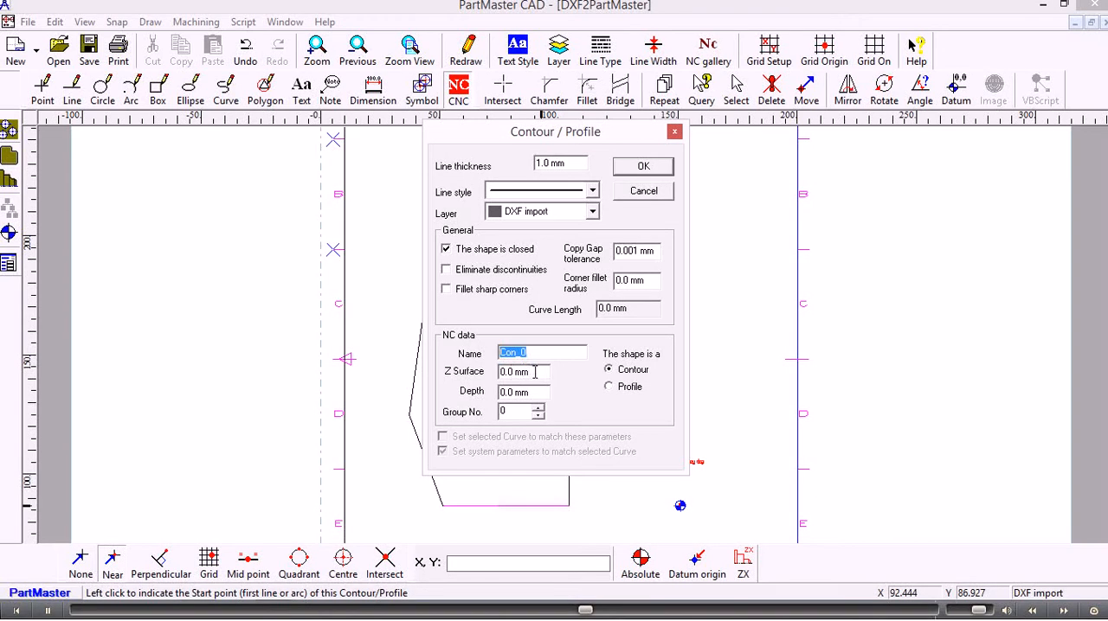
{"action": "left_click_drag", "start_coordinate": [535, 371], "coordinate": [499, 371]}
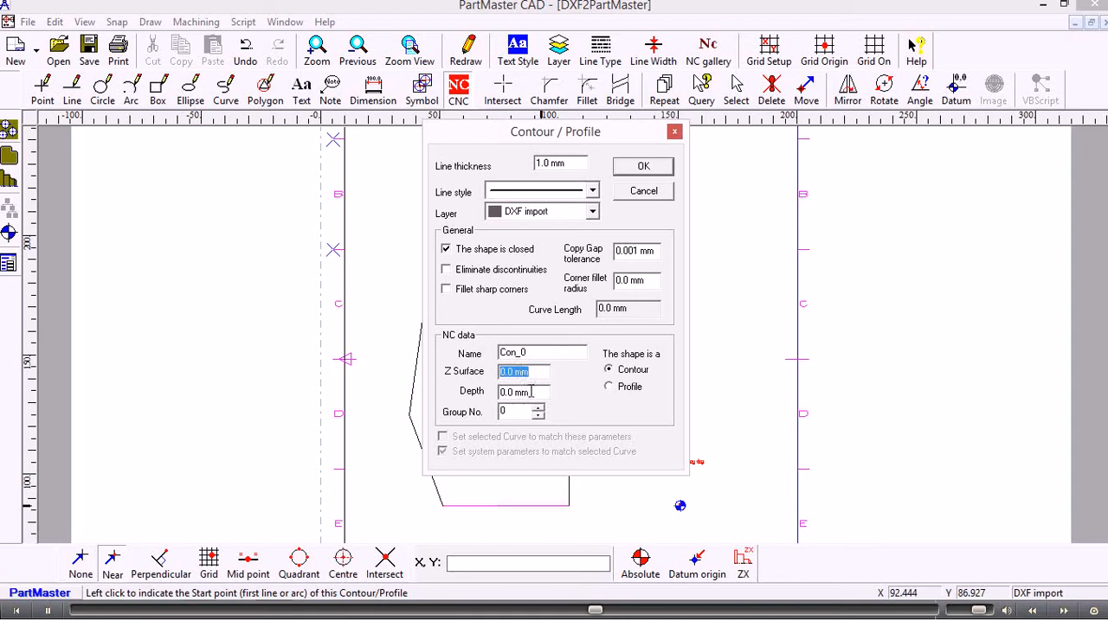
{"action": "left_click_drag", "start_coordinate": [531, 392], "coordinate": [498, 392]}
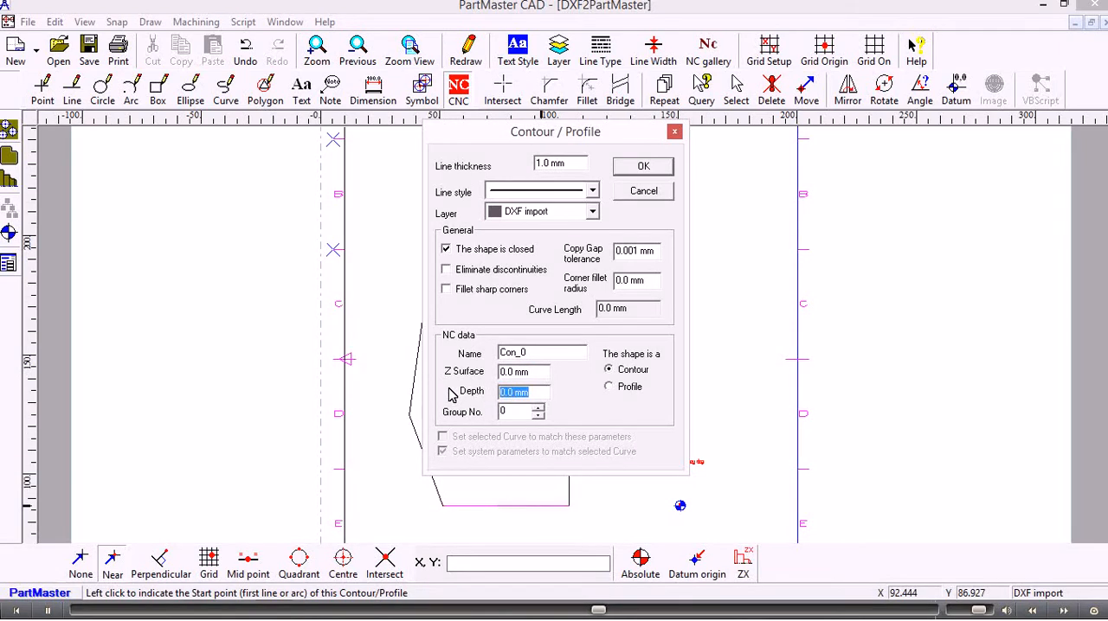
{"action": "type", "text": "1"}
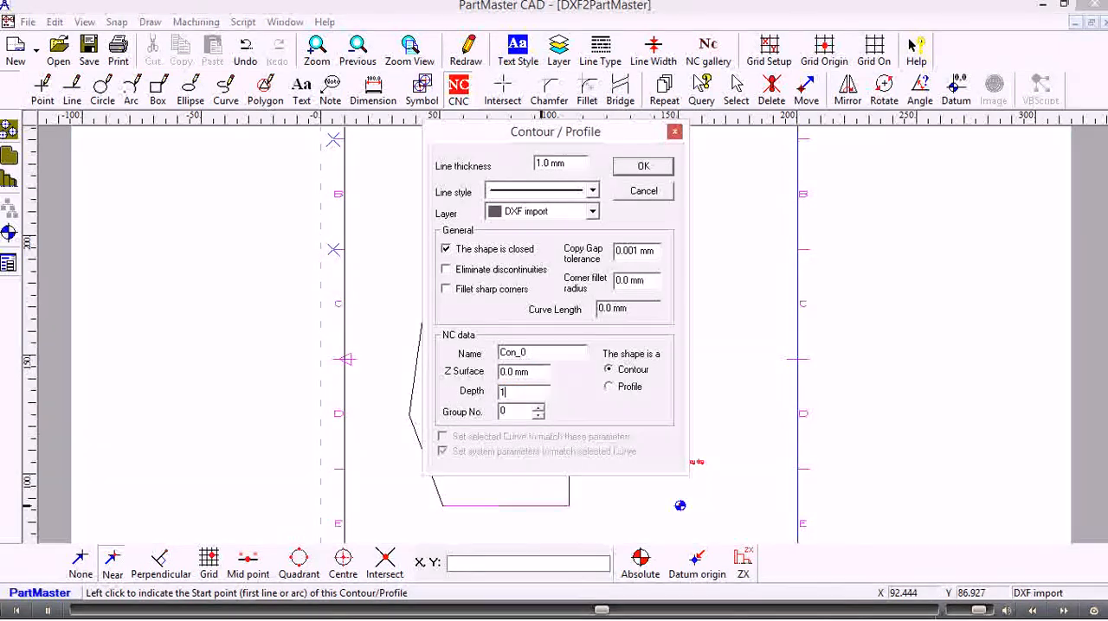
{"action": "type", "text": "5"}
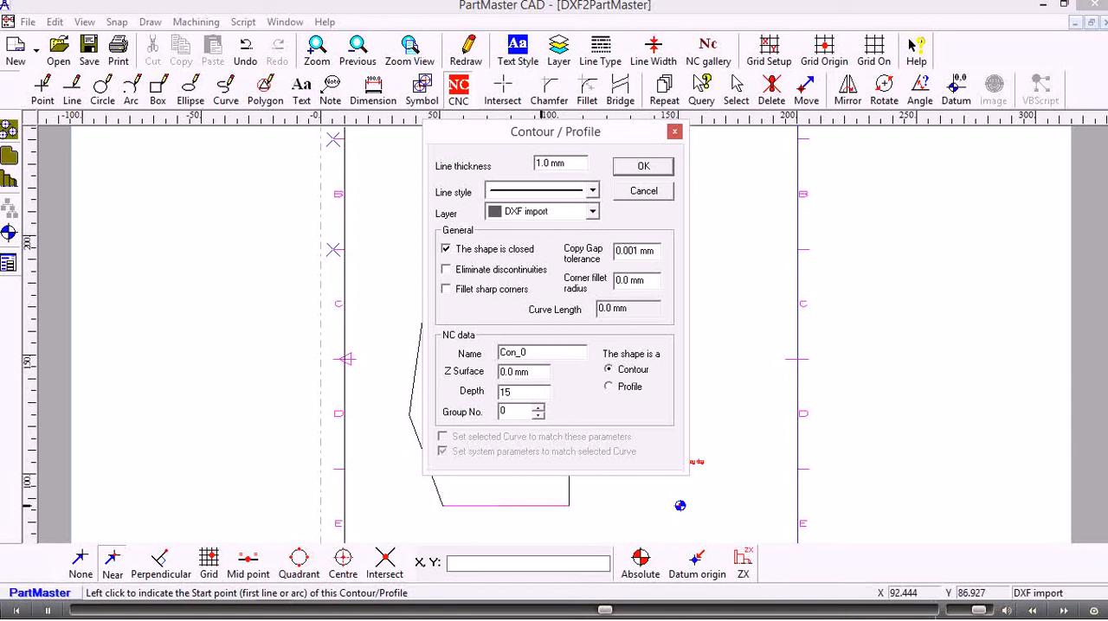
{"action": "left_click", "coordinate": [628, 173]}
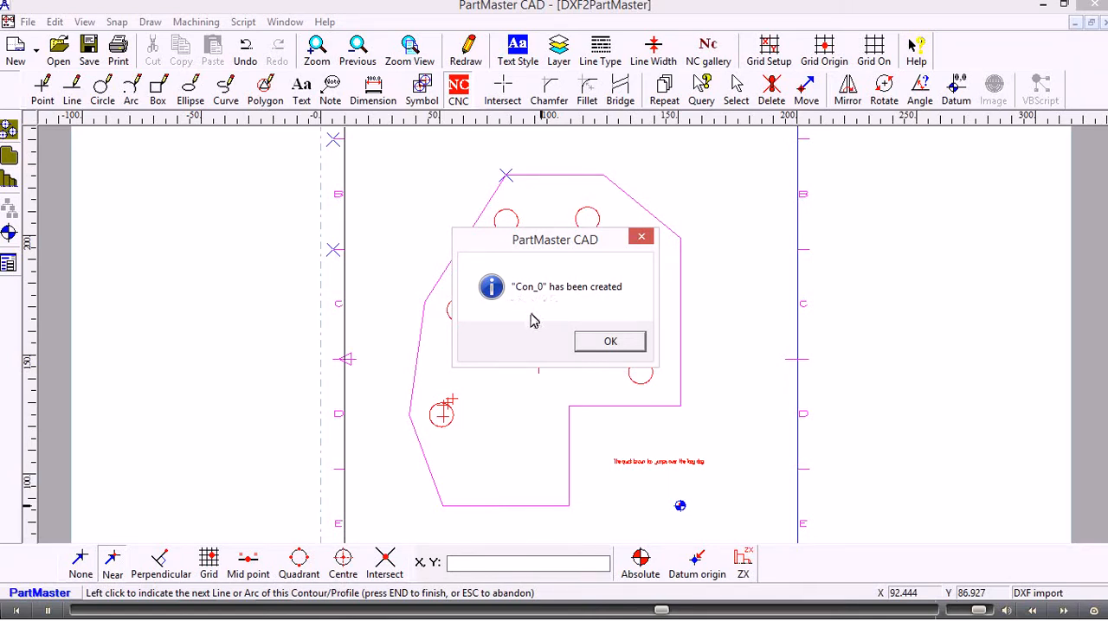
{"action": "left_click", "coordinate": [610, 343]}
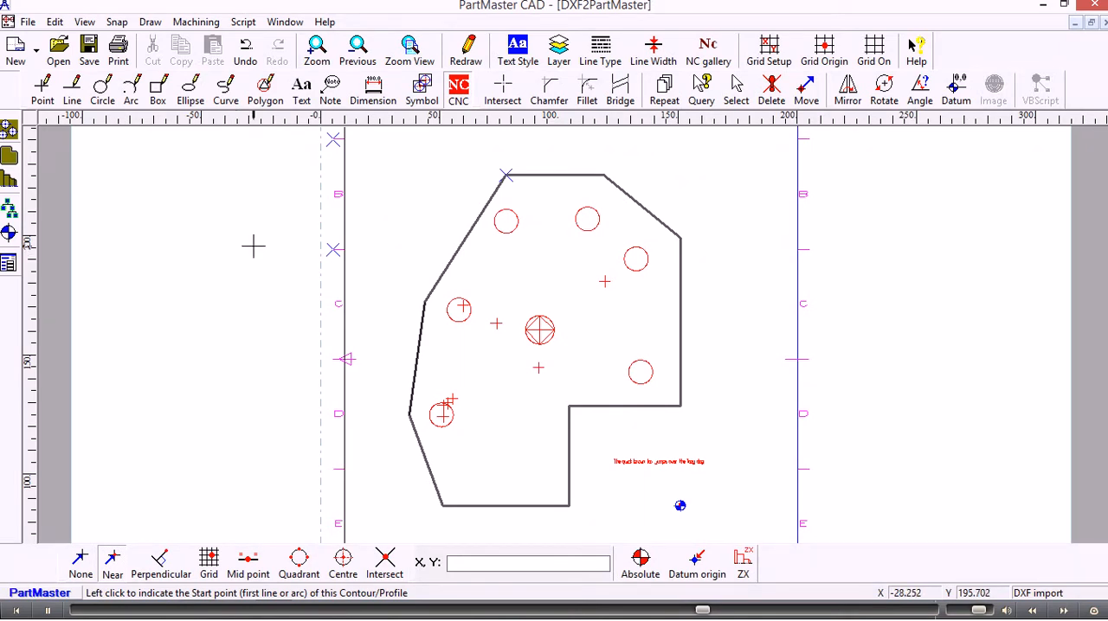
- Create an NC contour from the part's lower-right circle, clockwise from a 0° start angle, with a depth of 10 mm
{"action": "left_click", "coordinate": [11, 158]}
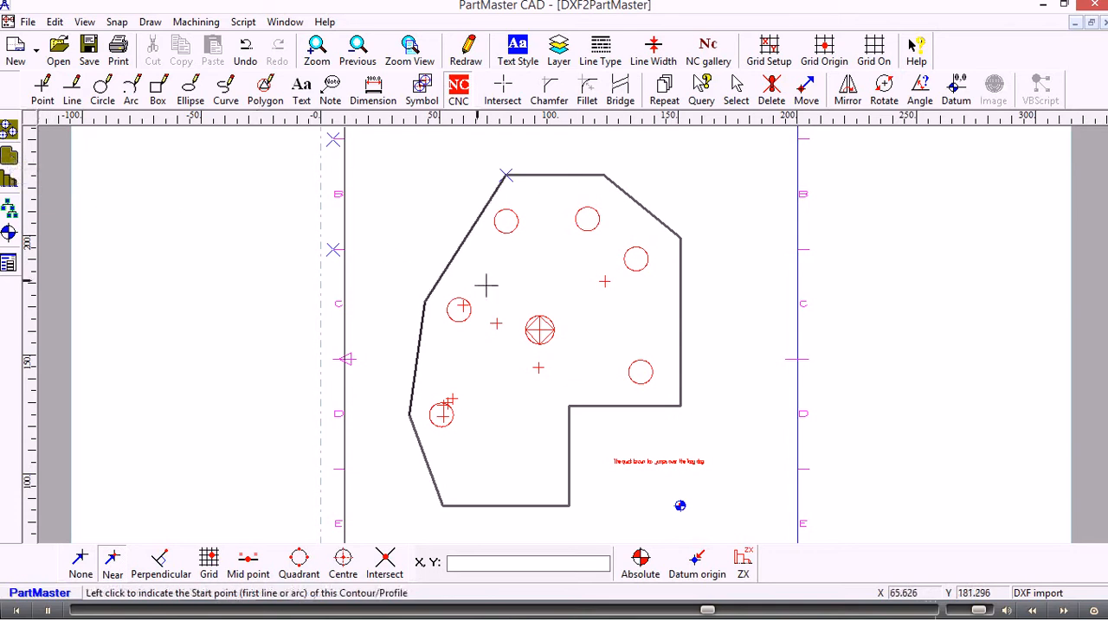
{"action": "left_click", "coordinate": [649, 379]}
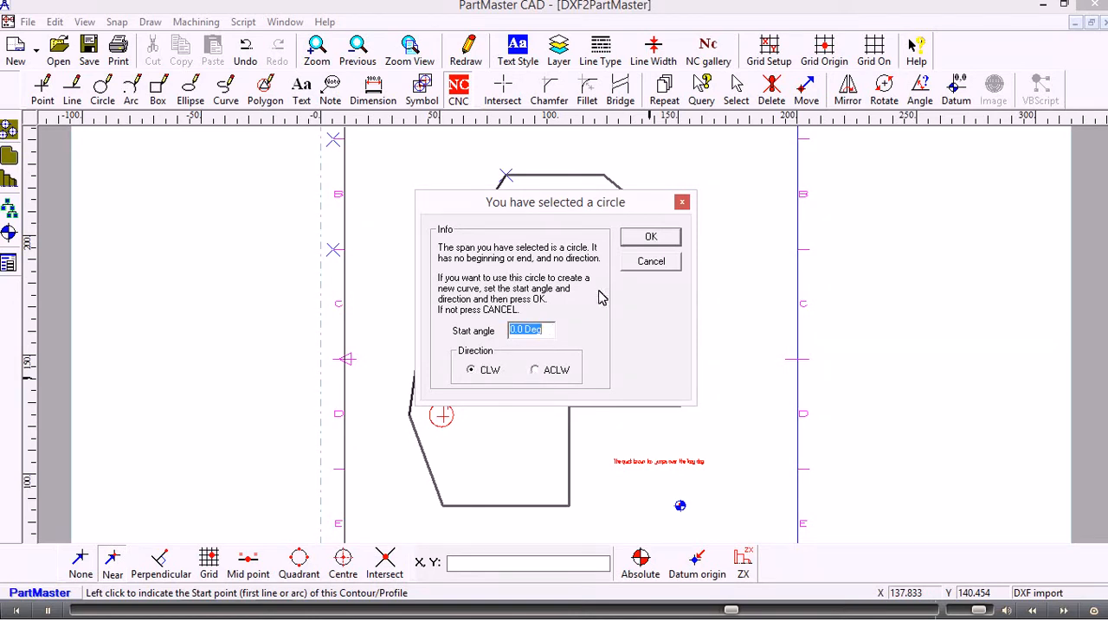
{"action": "left_click", "coordinate": [637, 240]}
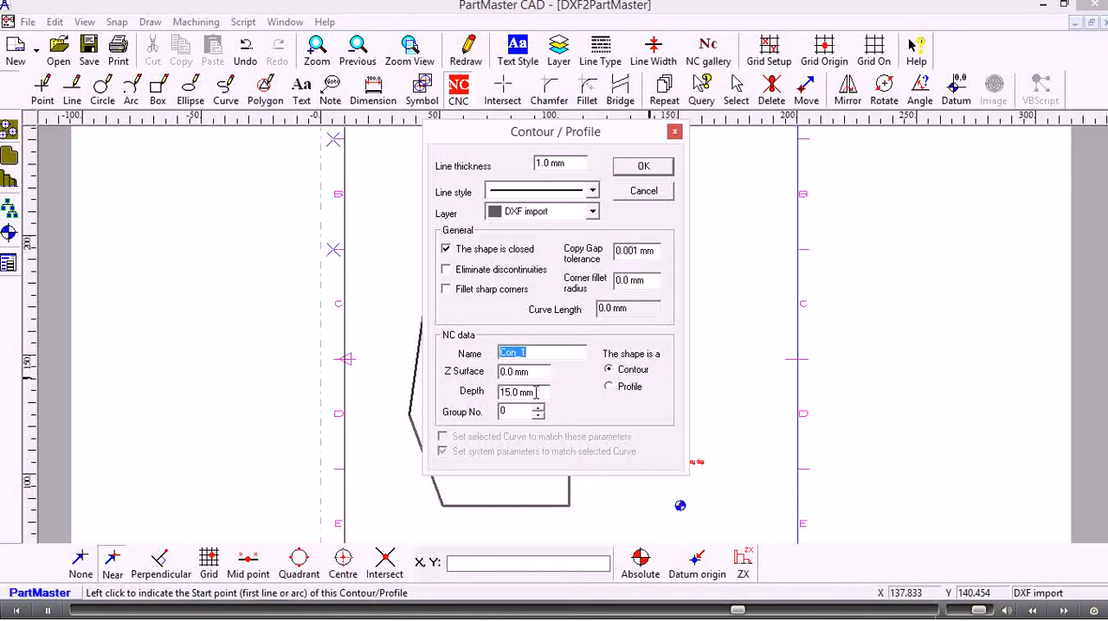
{"action": "left_click_drag", "start_coordinate": [538, 391], "coordinate": [499, 393]}
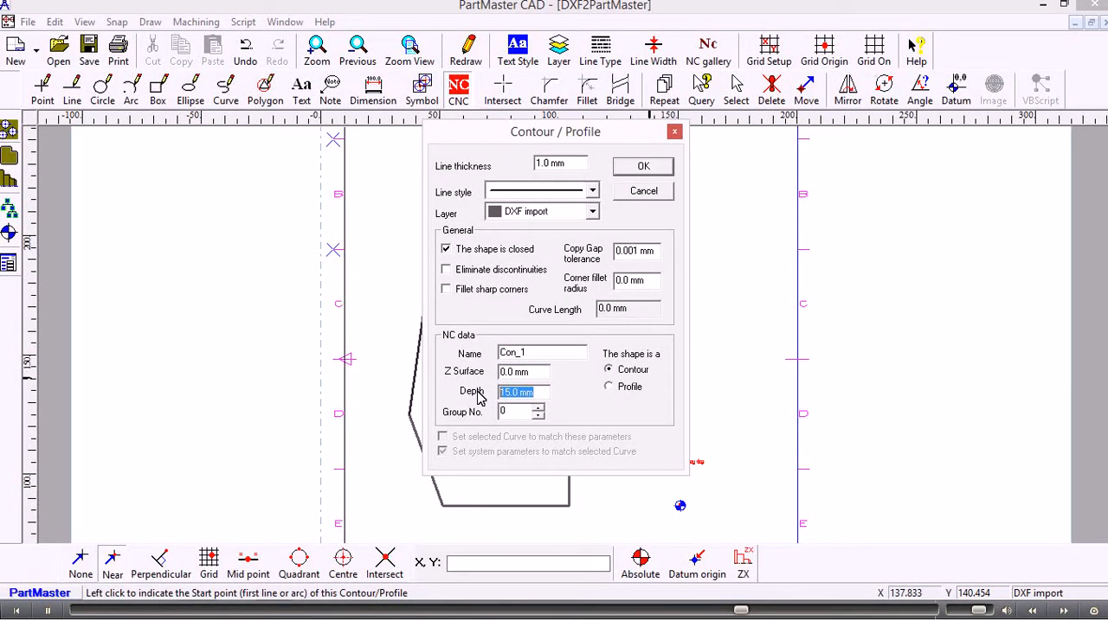
{"action": "type", "text": "10"}
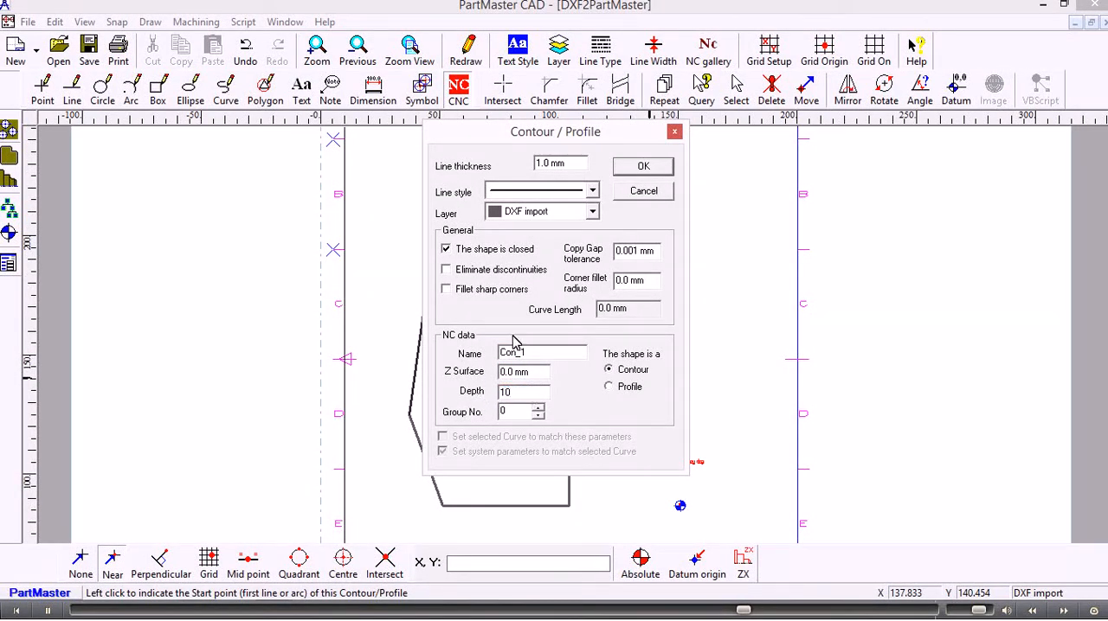
{"action": "left_click", "coordinate": [641, 167]}
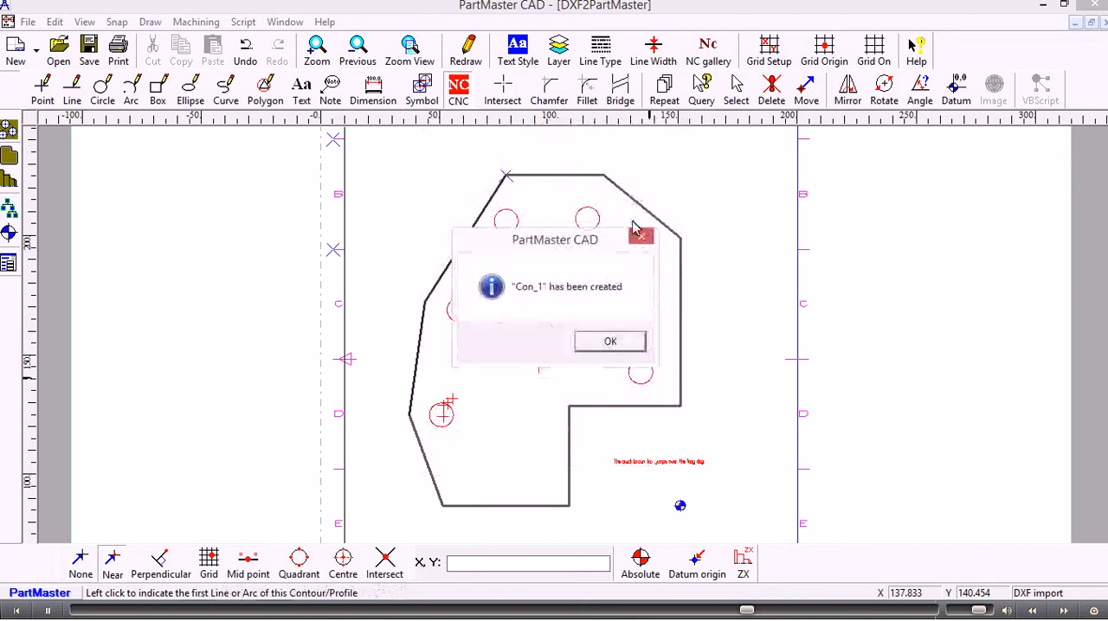
- Start an NC point pattern at the centre of the part's lower-left circle, using the Near snap
{"action": "left_click", "coordinate": [603, 341]}
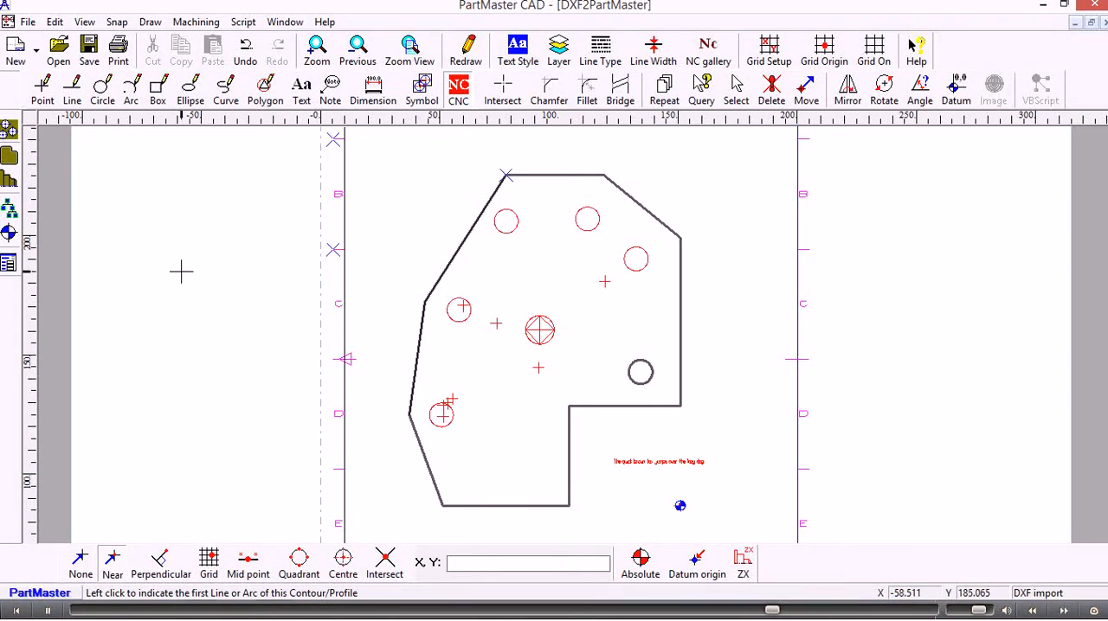
{"action": "left_click", "coordinate": [10, 131]}
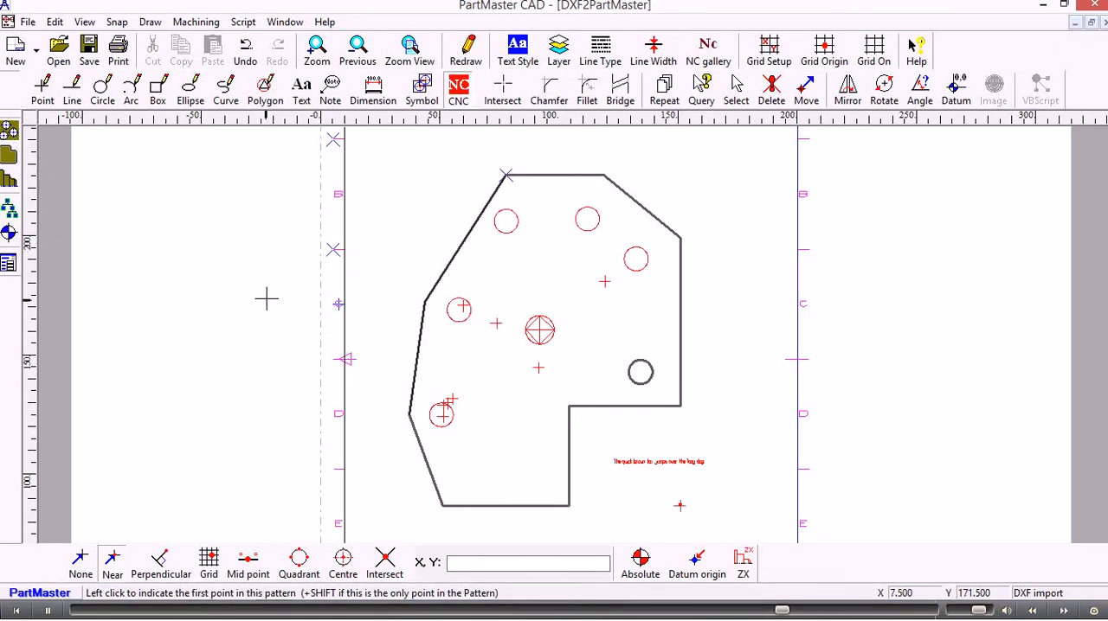
{"action": "scroll", "coordinate": [263, 295], "scroll_direction": "up", "scroll_amount": 1}
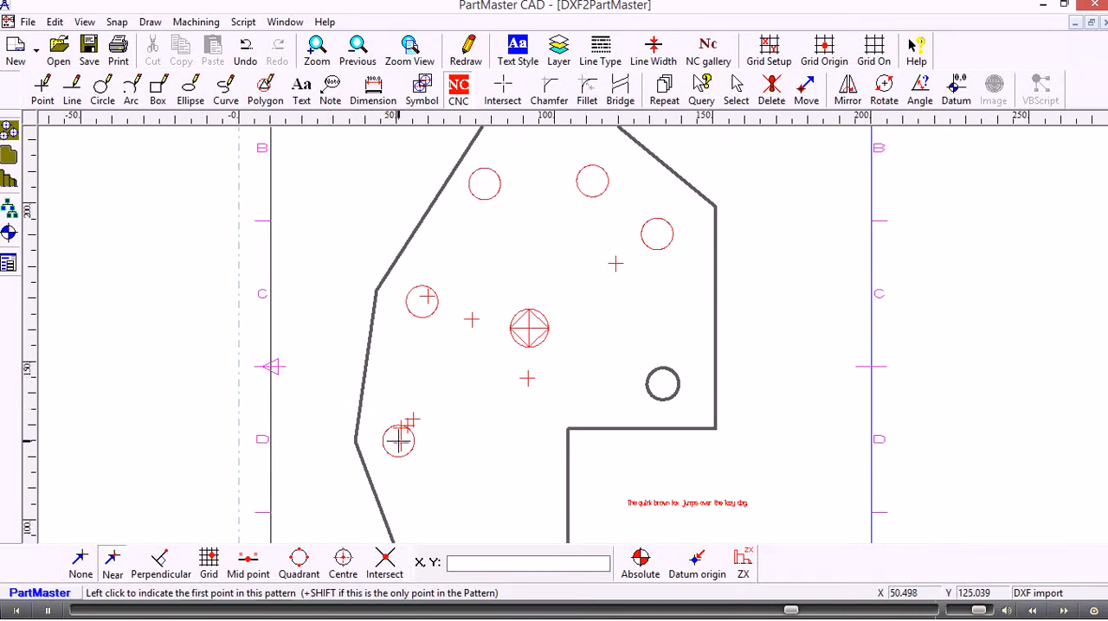
{"action": "scroll", "coordinate": [346, 408], "scroll_direction": "up", "scroll_amount": 2}
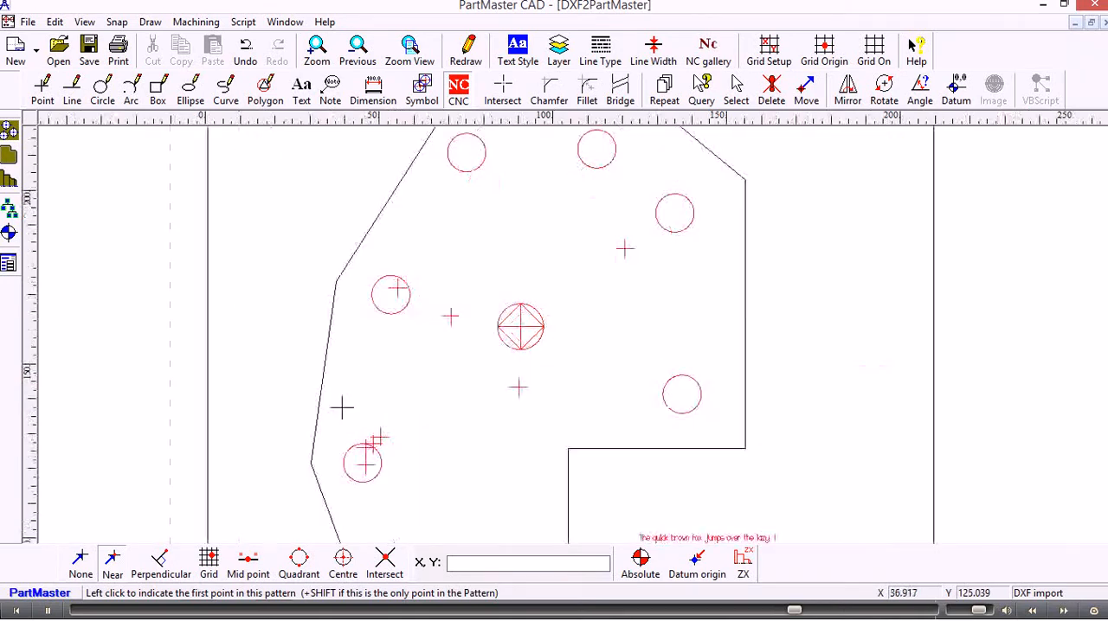
{"action": "middle_click_drag", "start_coordinate": [309, 458], "coordinate": [449, 355]}
{"action": "scroll", "coordinate": [449, 355], "scroll_direction": "up", "scroll_amount": 2}
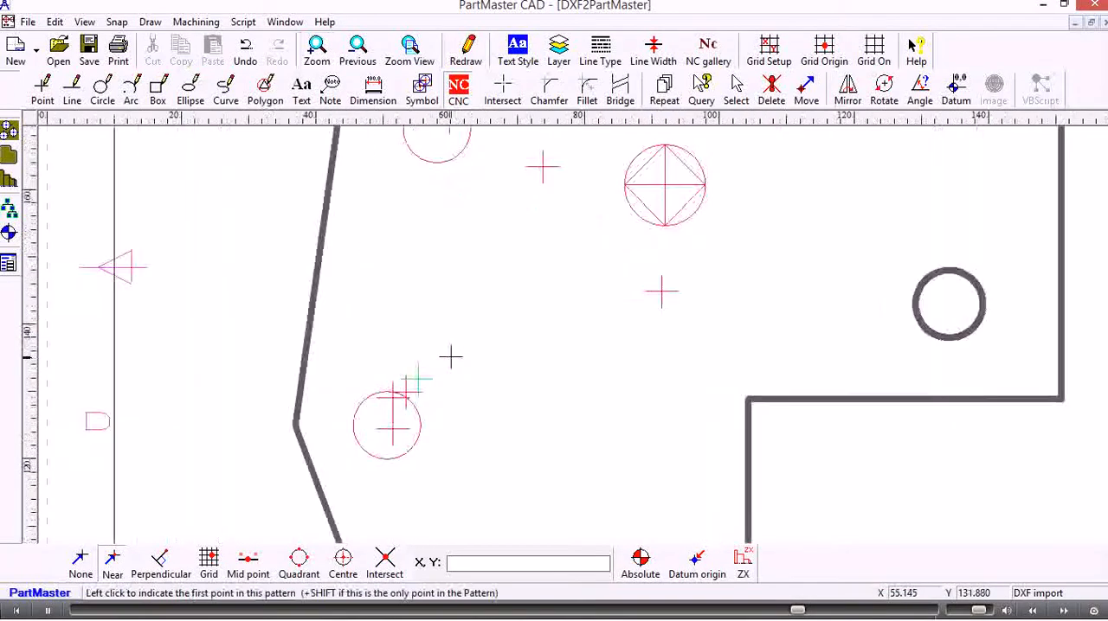
{"action": "middle_click_drag", "start_coordinate": [409, 394], "coordinate": [501, 330]}
{"action": "scroll", "coordinate": [498, 328], "scroll_direction": "down", "scroll_amount": 1}
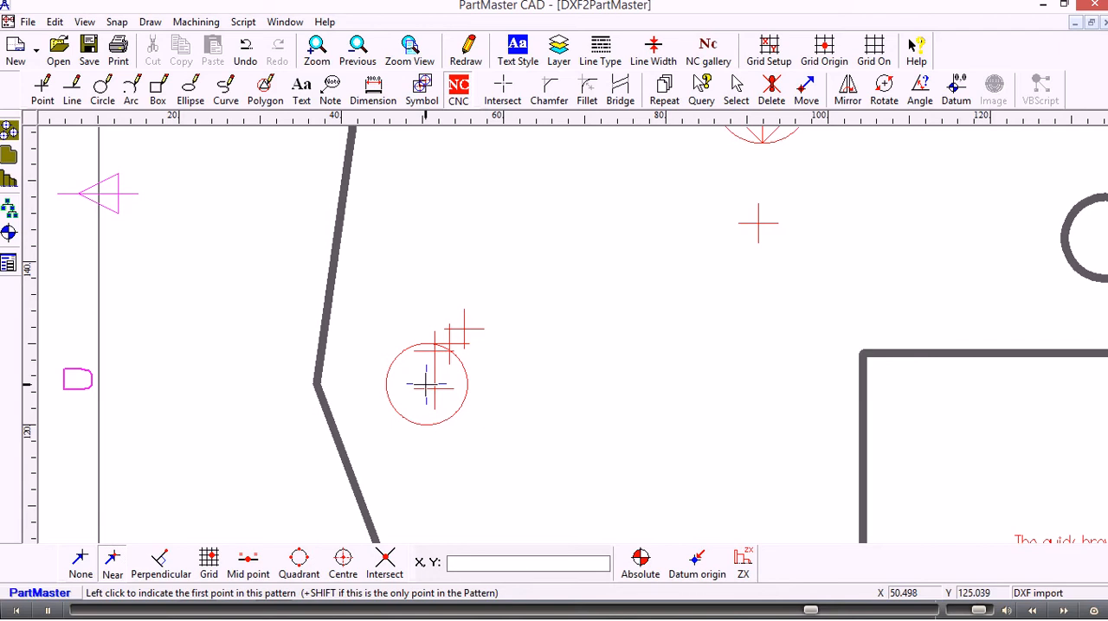
{"action": "left_click", "coordinate": [110, 573]}
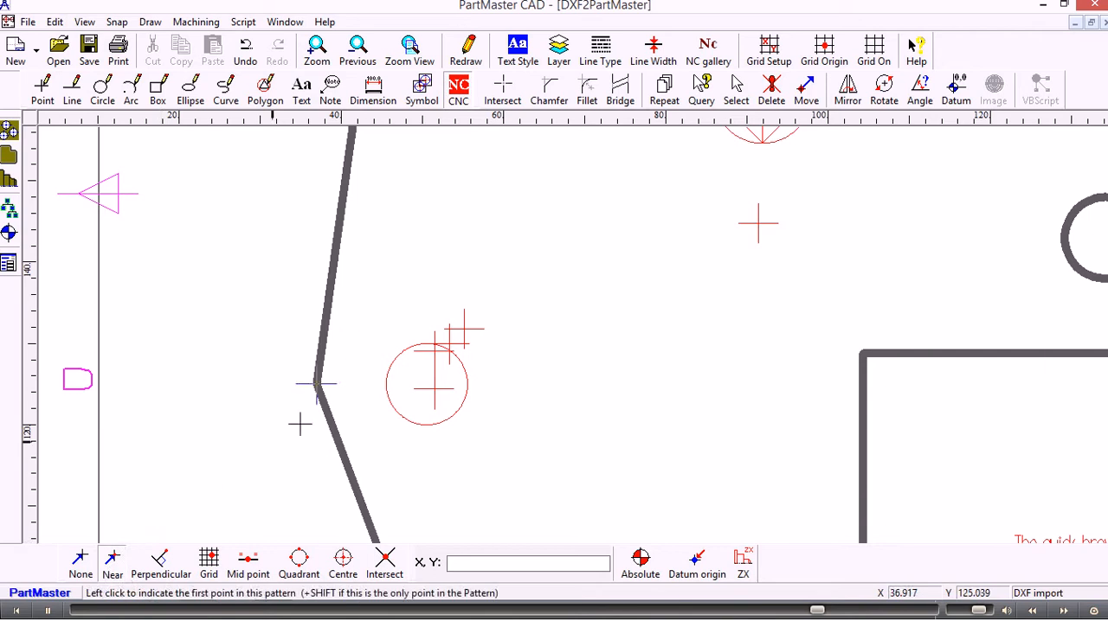
{"action": "left_click", "coordinate": [425, 386], "text": "shift"}
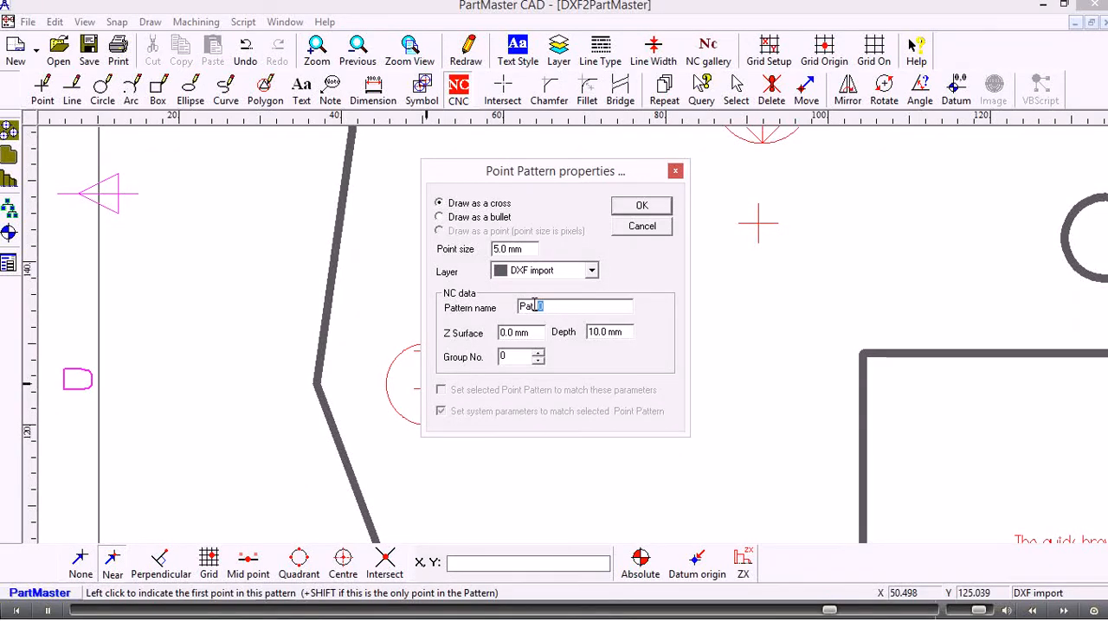
- Set the point pattern's depth to 20 mm and accept its properties
{"action": "left_click_drag", "start_coordinate": [507, 307], "coordinate": [490, 339]}
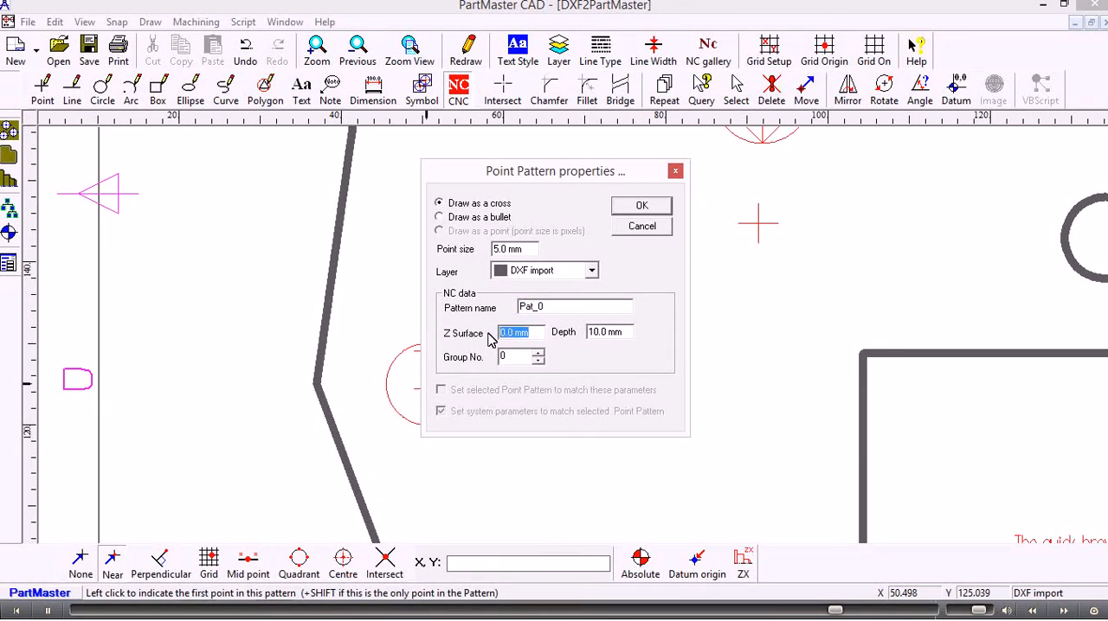
{"action": "left_click_drag", "start_coordinate": [625, 334], "coordinate": [586, 338]}
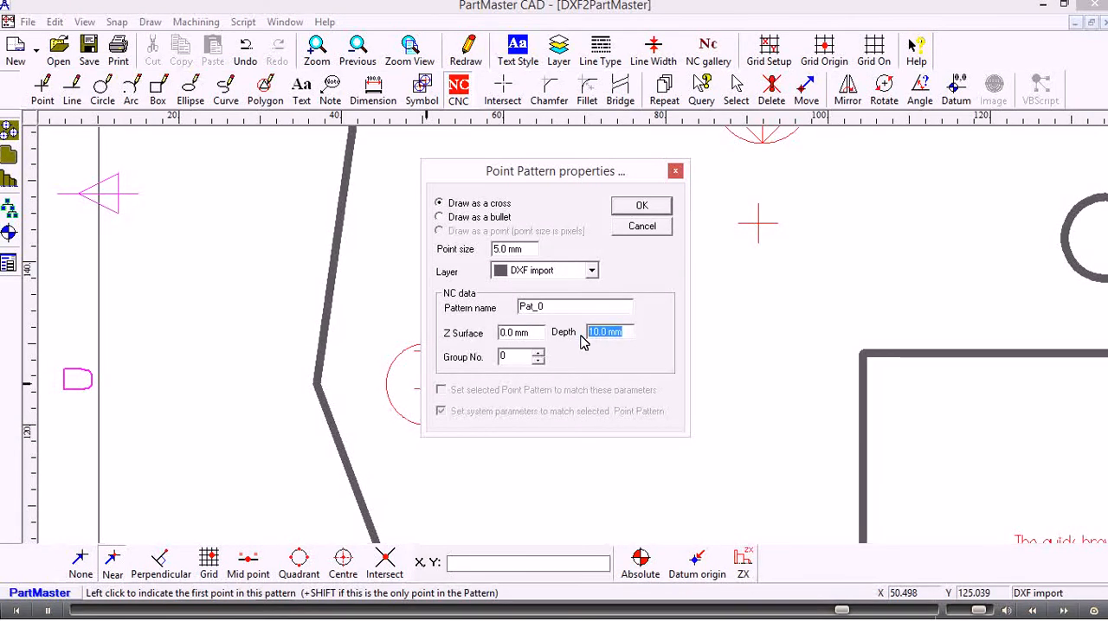
{"action": "type", "text": "20"}
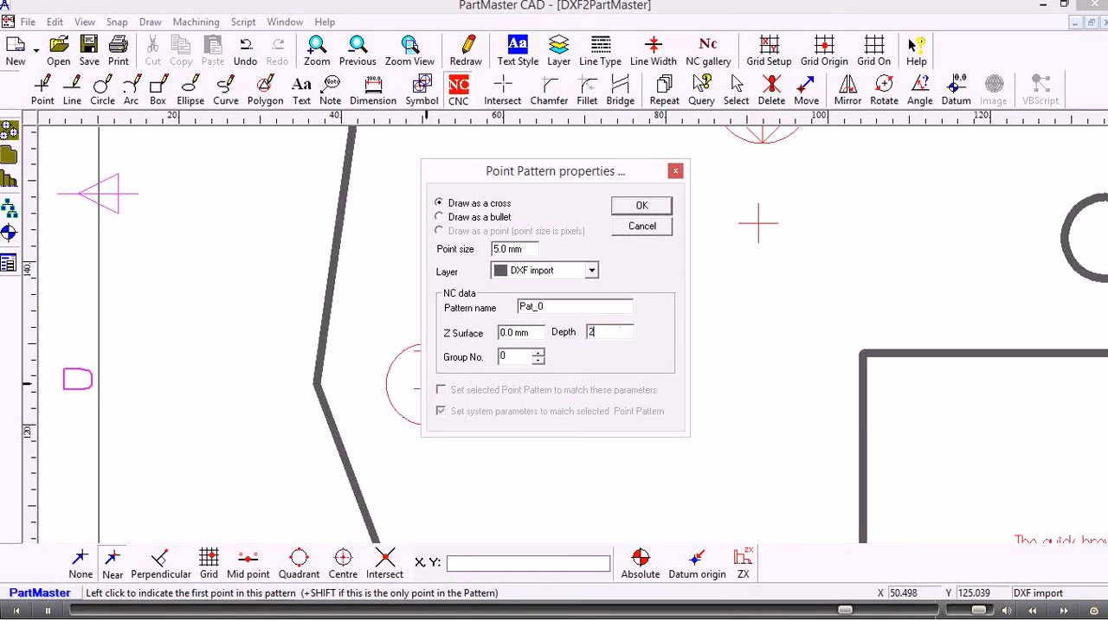
{"action": "left_click", "coordinate": [641, 206]}
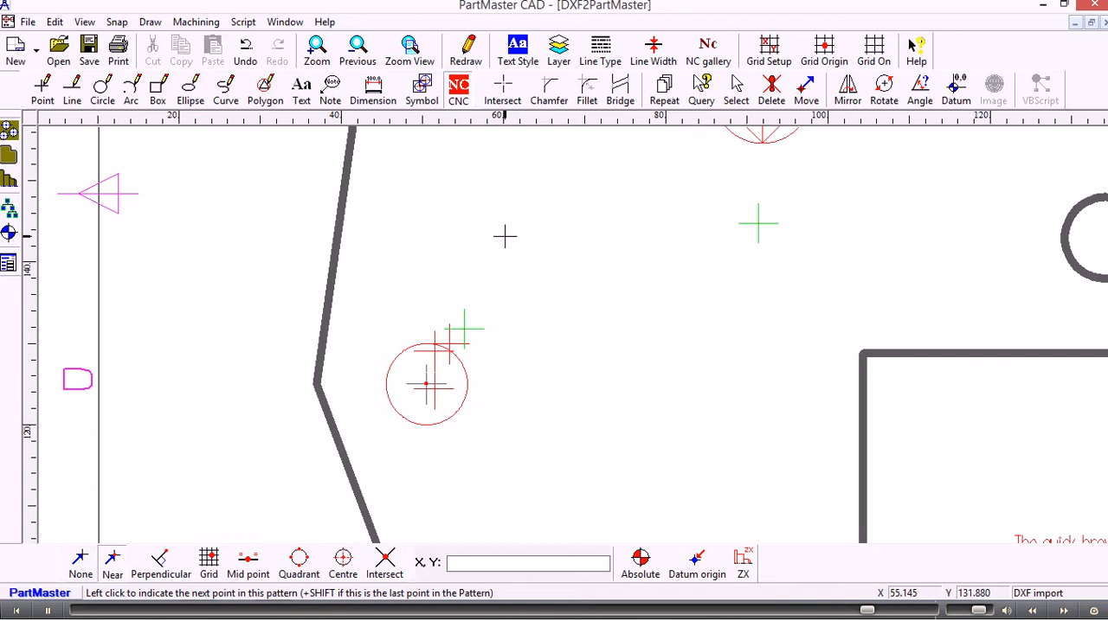
- Add the centres of the four other small red circles clockwise along the outline, finishing the pattern at the upper-right circle
{"action": "scroll", "coordinate": [505, 236], "scroll_direction": "down", "scroll_amount": 2}
{"action": "middle_click_drag", "start_coordinate": [562, 230], "coordinate": [411, 388]}
{"action": "scroll", "coordinate": [499, 309], "scroll_direction": "down", "scroll_amount": 1}
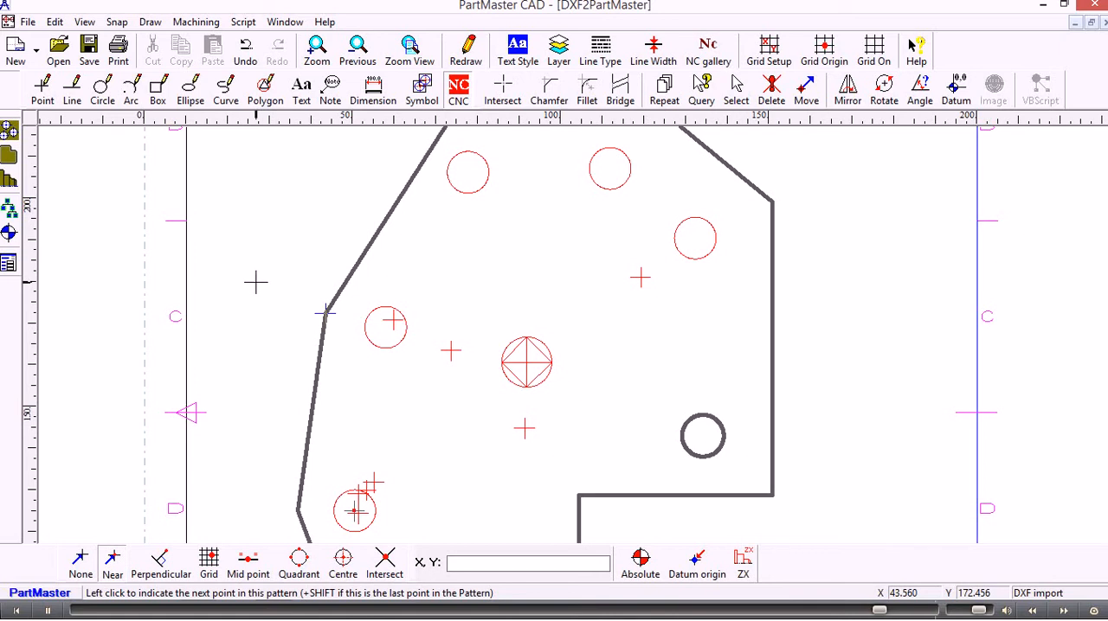
{"action": "left_click", "coordinate": [386, 327]}
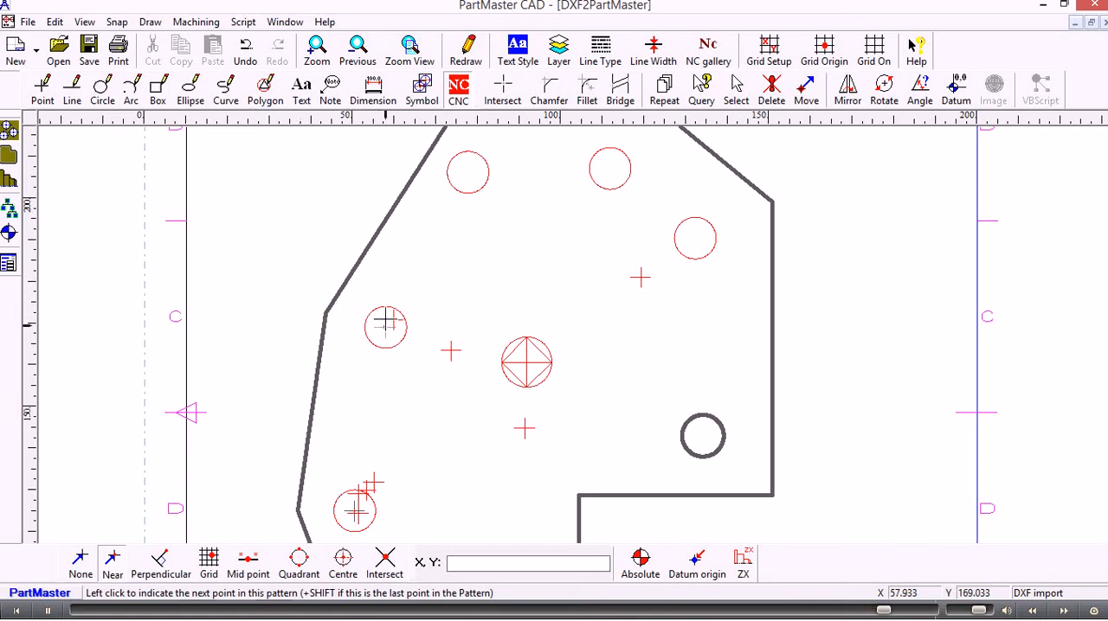
{"action": "left_click", "coordinate": [468, 173]}
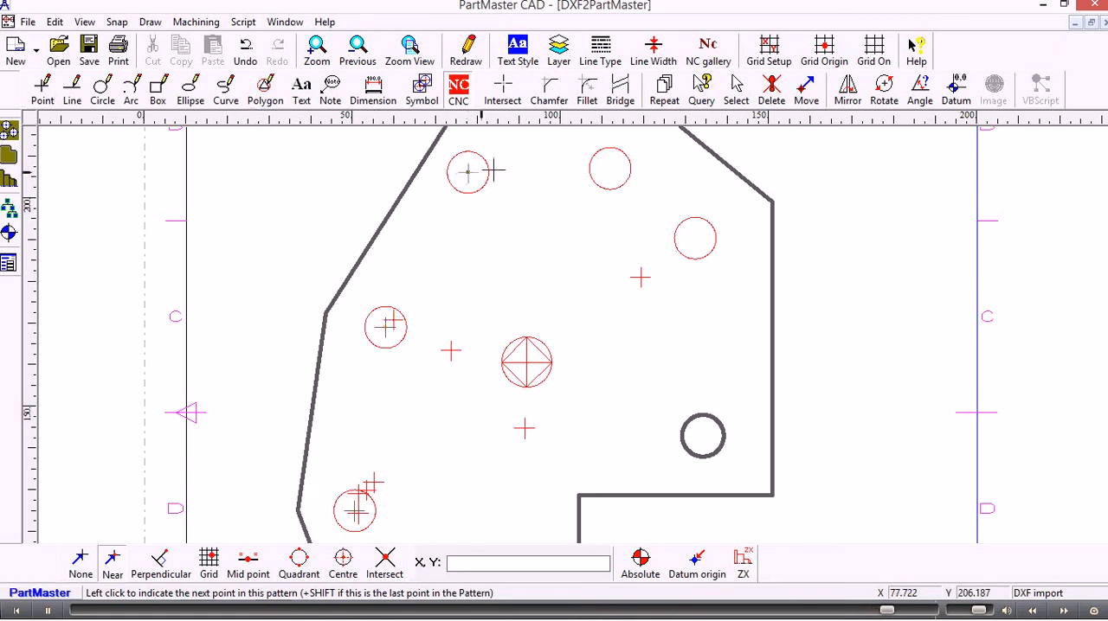
{"action": "left_click", "coordinate": [609, 169]}
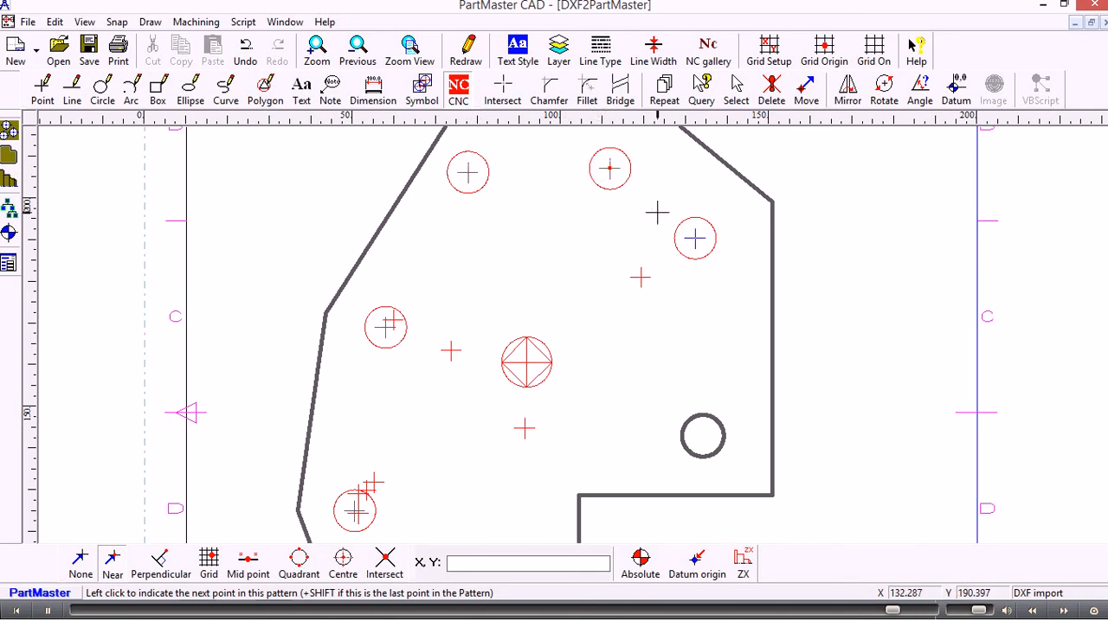
{"action": "left_click", "coordinate": [695, 239], "text": "shift"}
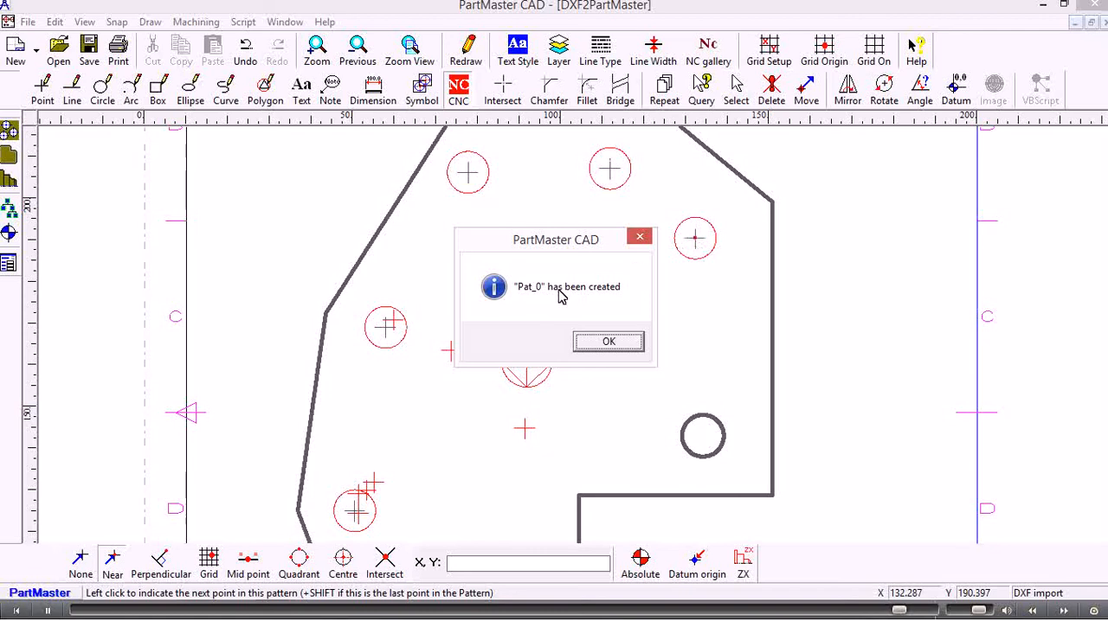
{"action": "left_click", "coordinate": [606, 343]}
{"action": "scroll", "coordinate": [488, 322], "scroll_direction": "down", "scroll_amount": 1}
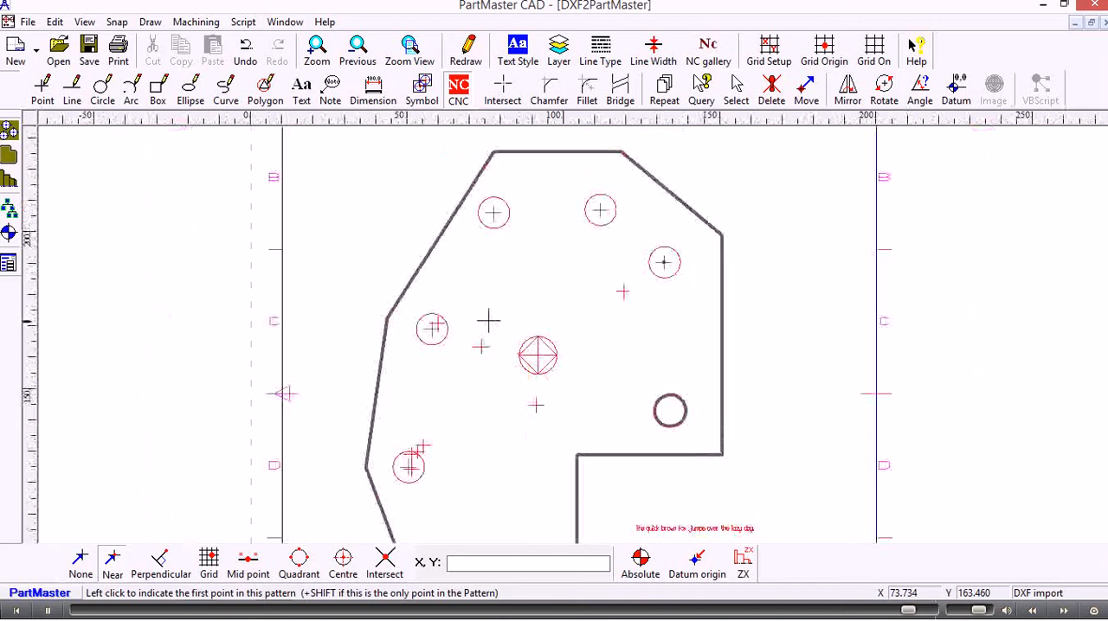
{"action": "scroll", "coordinate": [488, 322], "scroll_direction": "down", "scroll_amount": 2}
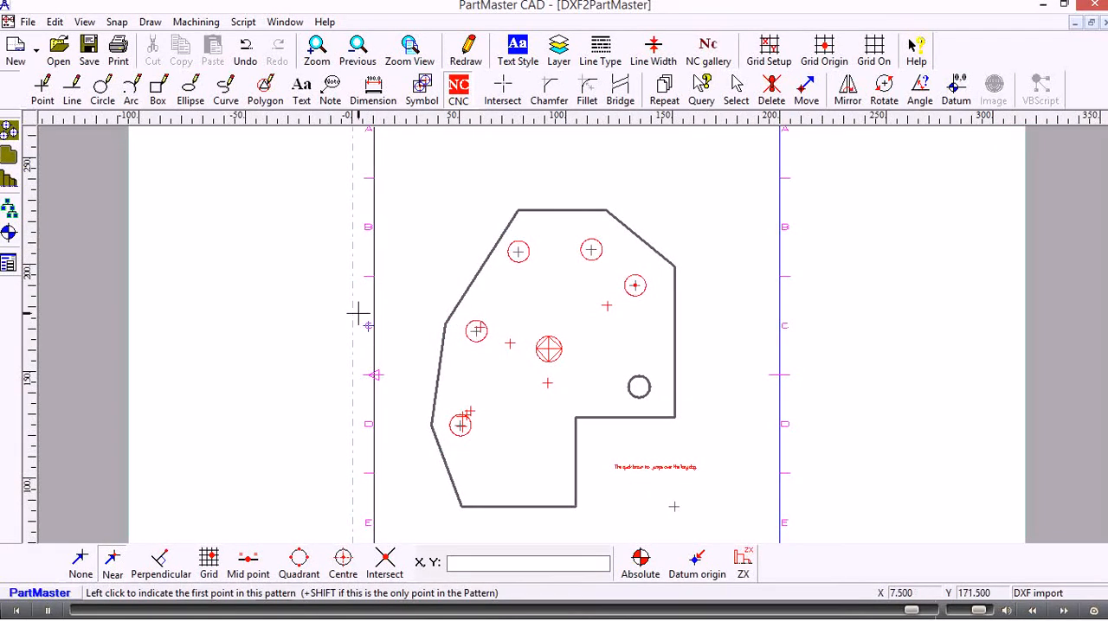